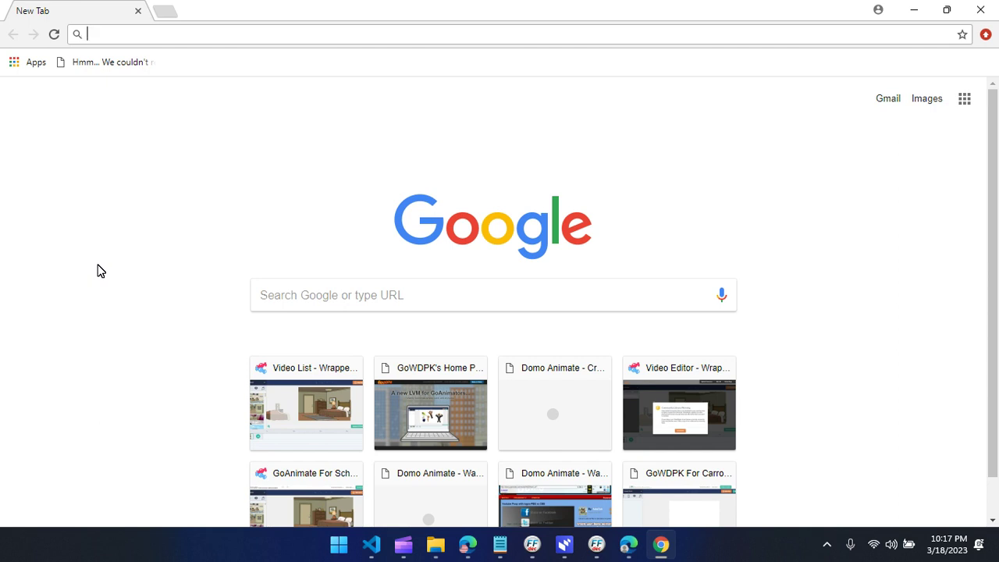
- Load the Domo Animate repl.co studio in Chrome, with Scene 1 showing the cave room
text(https://domoanimate.joseph-animate.repl.co)
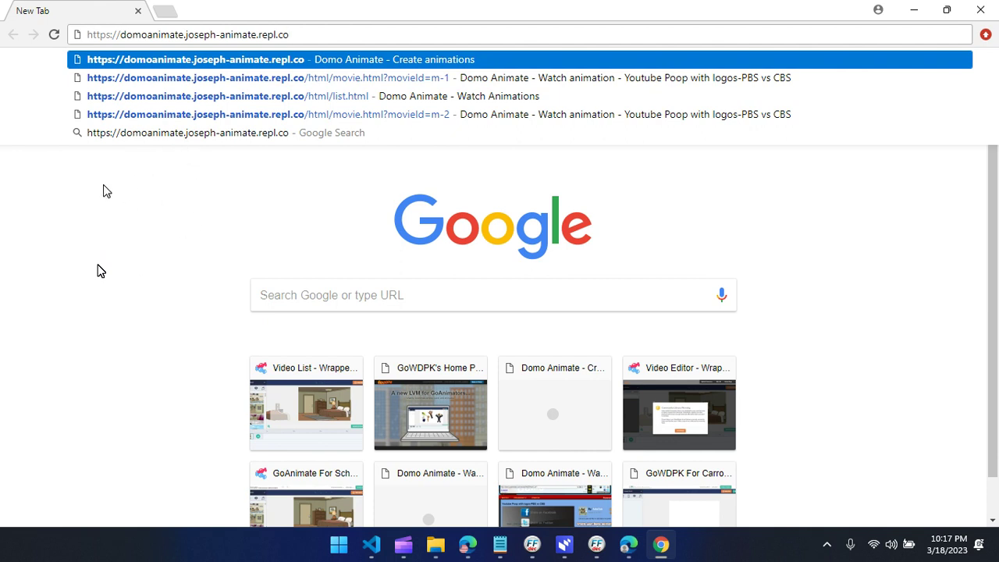
key(Return)
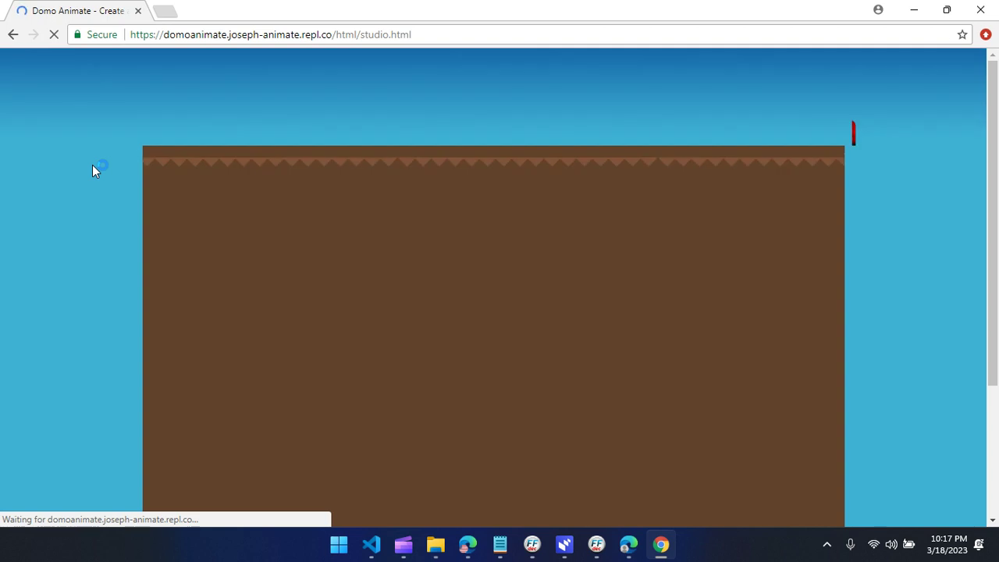
scroll(92, 171, down, 1)
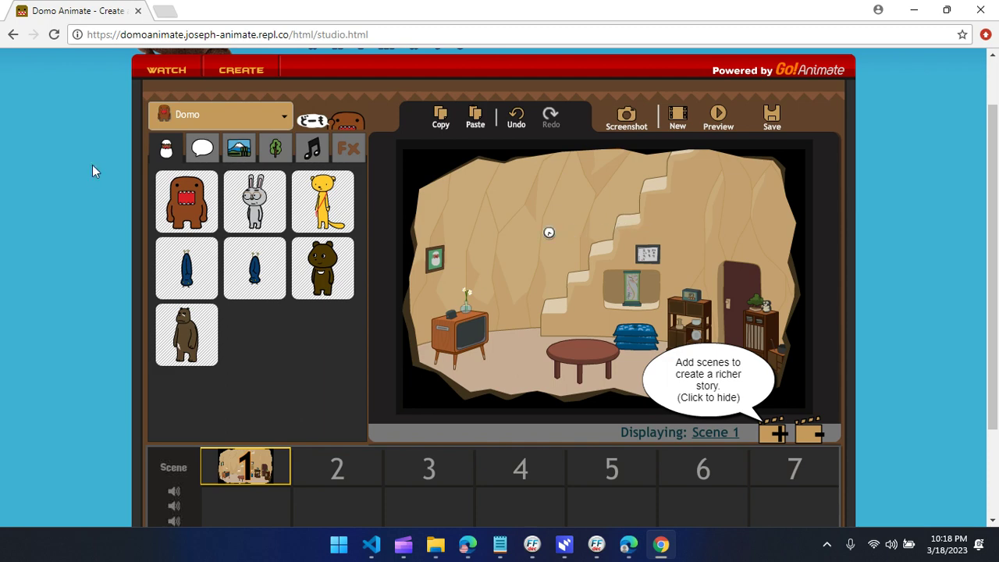
- Place Domo on the stage, delete it, and dismiss the add-scenes tip
drag(408, 205, 609, 273)
click(665, 173)
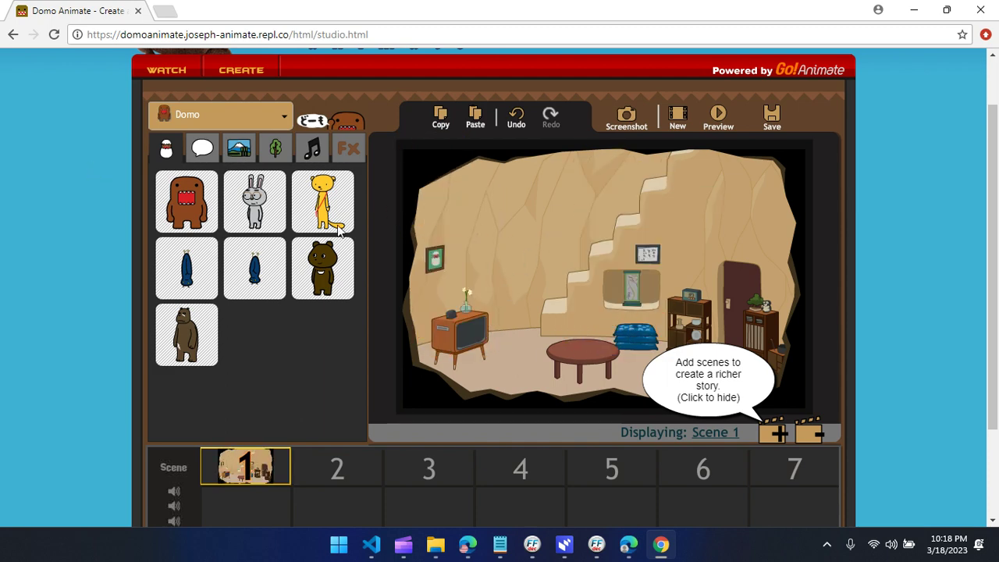
click(725, 390)
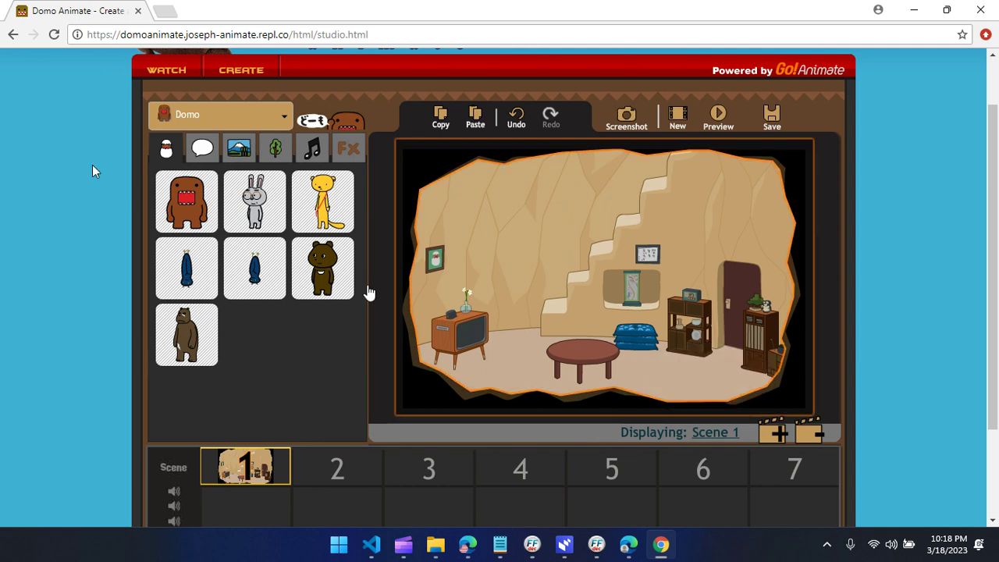
- Add an oval speech bubble reading 'Click here to edit' to Scene 1
click(221, 114)
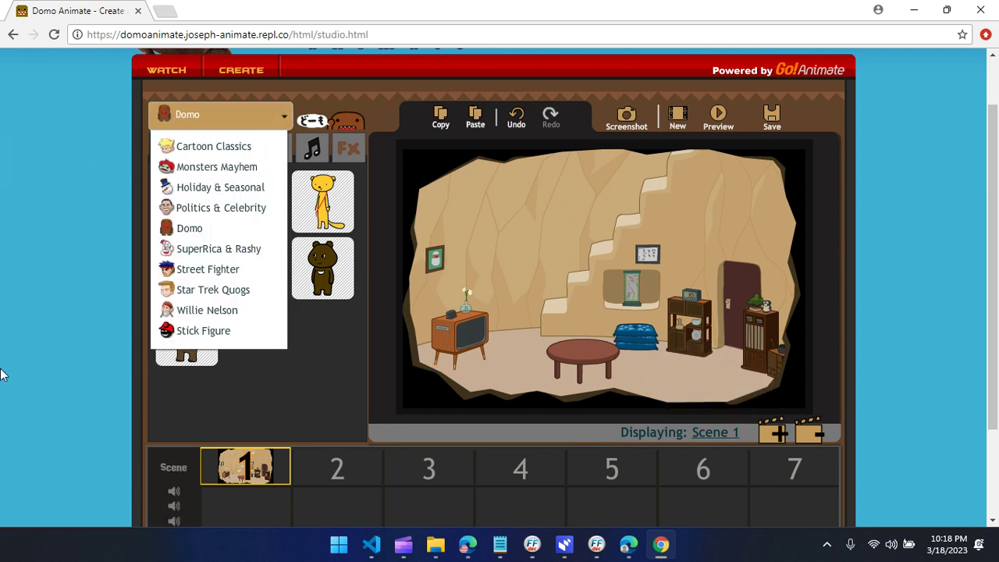
click(215, 394)
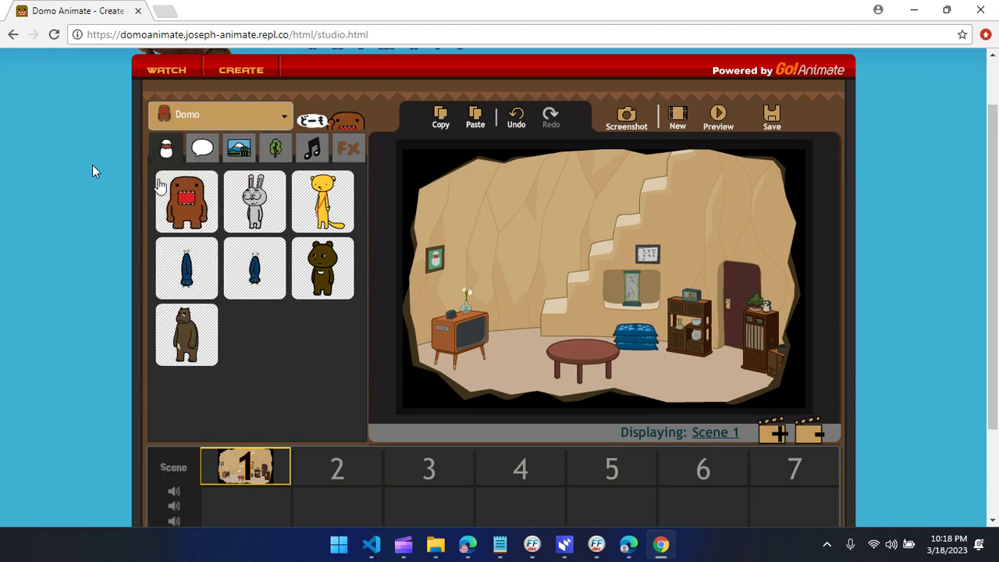
click(202, 148)
click(178, 192)
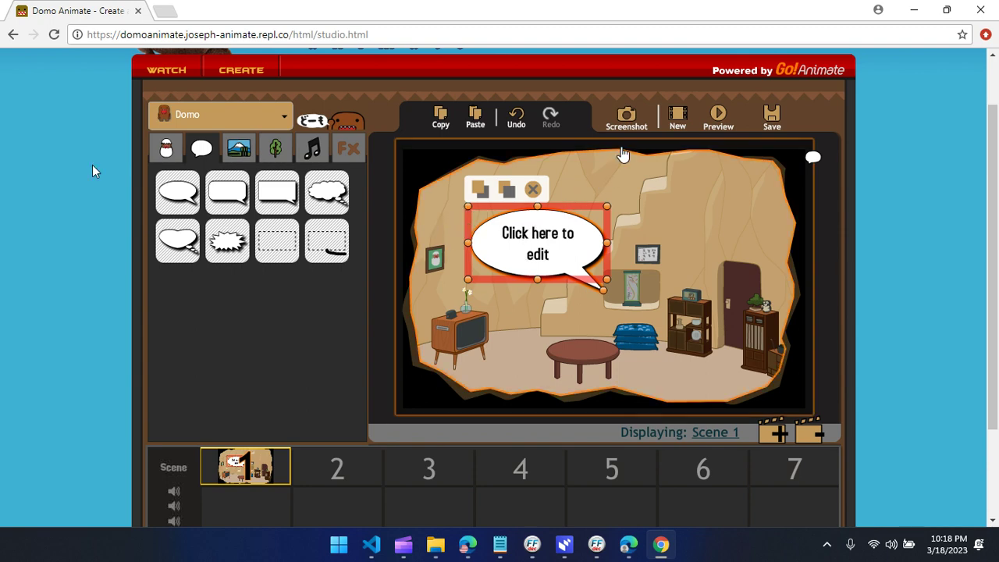
- Preview the animation, then delete the oval speech bubble
click(718, 117)
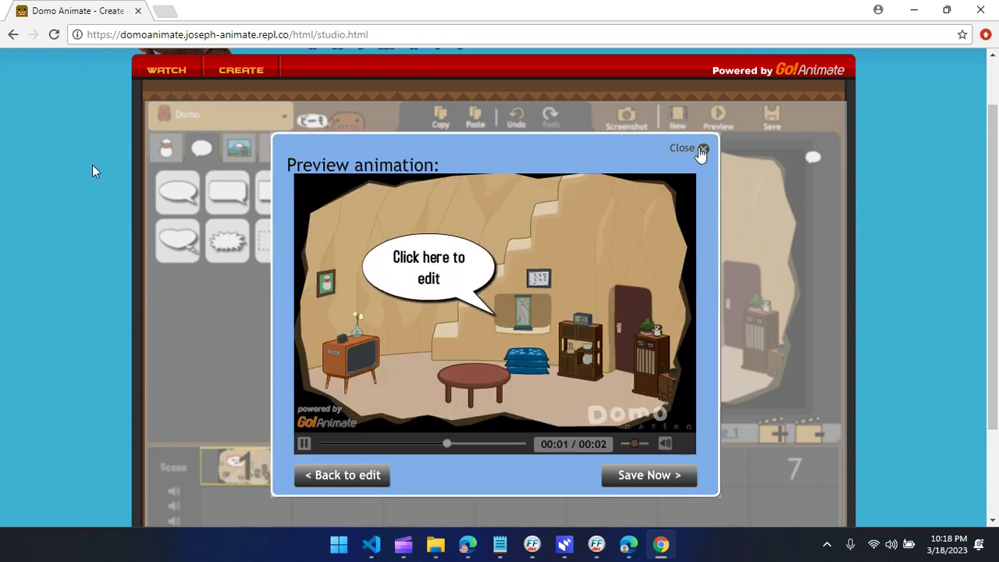
click(702, 149)
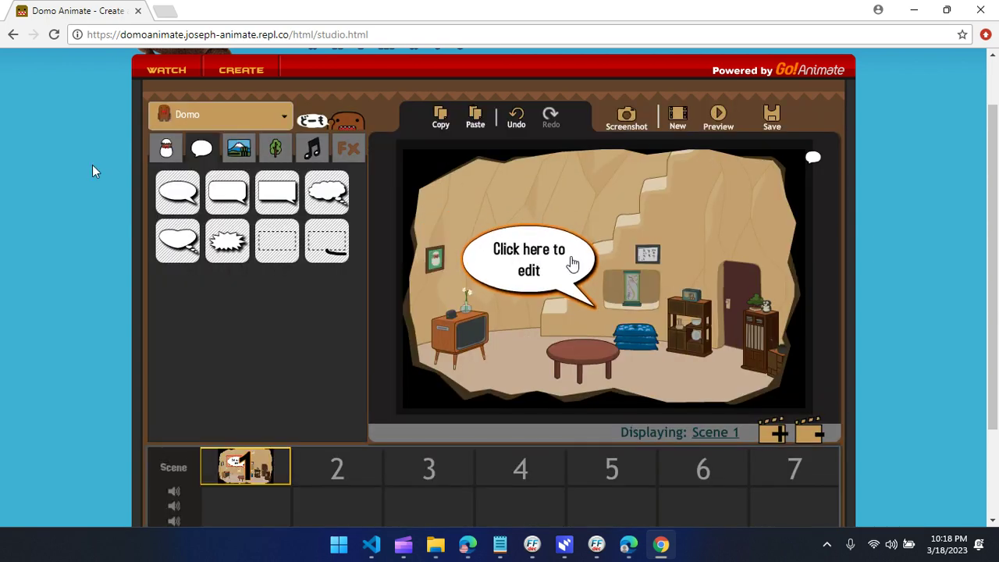
click(572, 264)
click(524, 204)
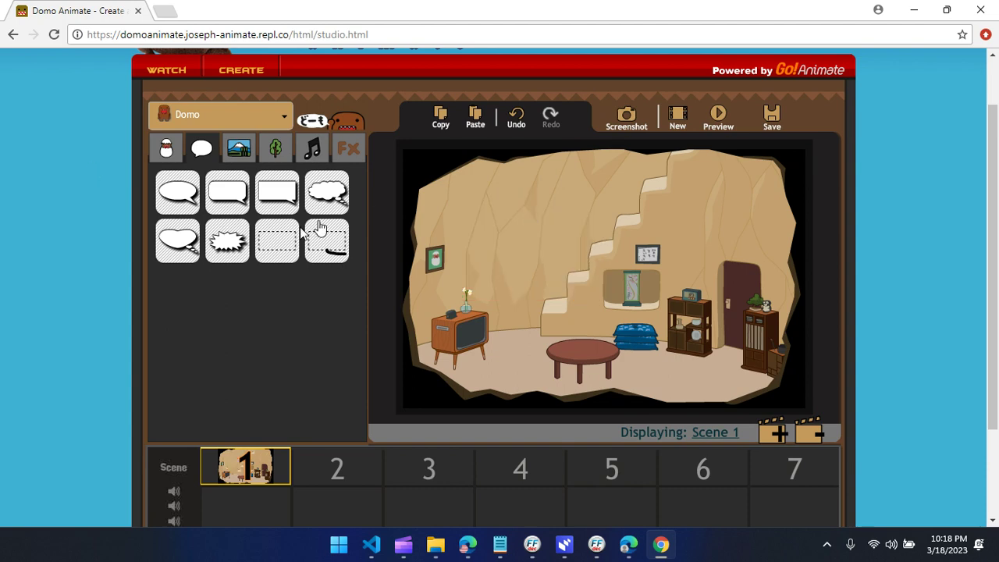
- Try and remove a rectangular bubble, then place a text-only caption above the staircase
drag(279, 196, 559, 274)
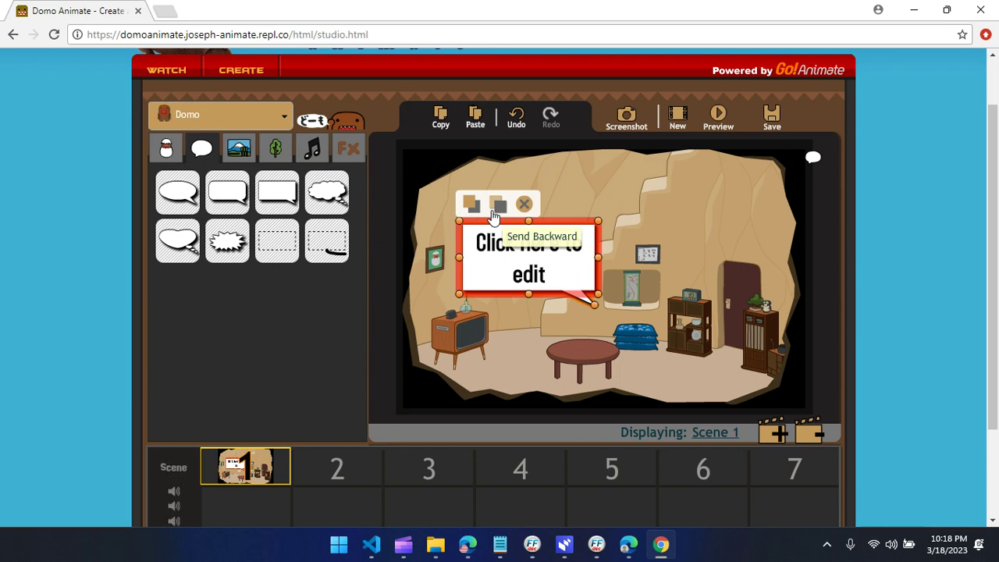
click(524, 204)
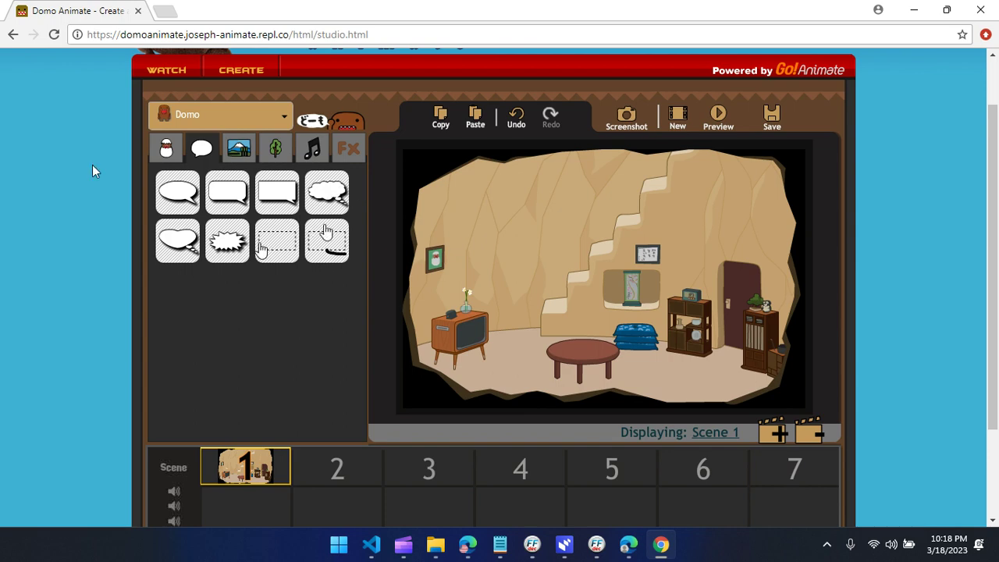
drag(260, 244, 567, 232)
- Change the caption to 'grugiouierguiwrioguriewgwuijrk', preview it, then delete the caption
click(561, 219)
text(grugi)
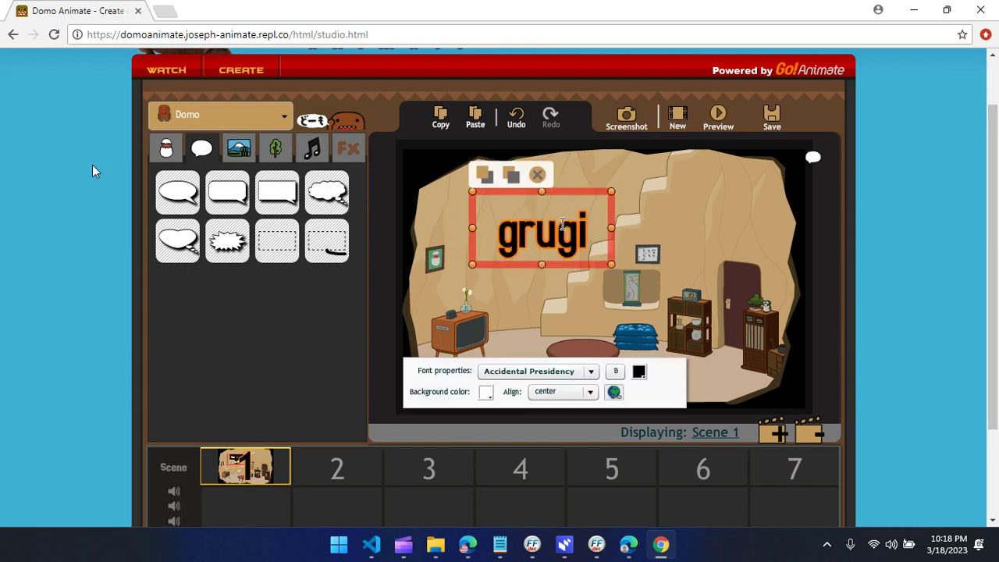
text(ouierguiwrioguriewgwuijrk)
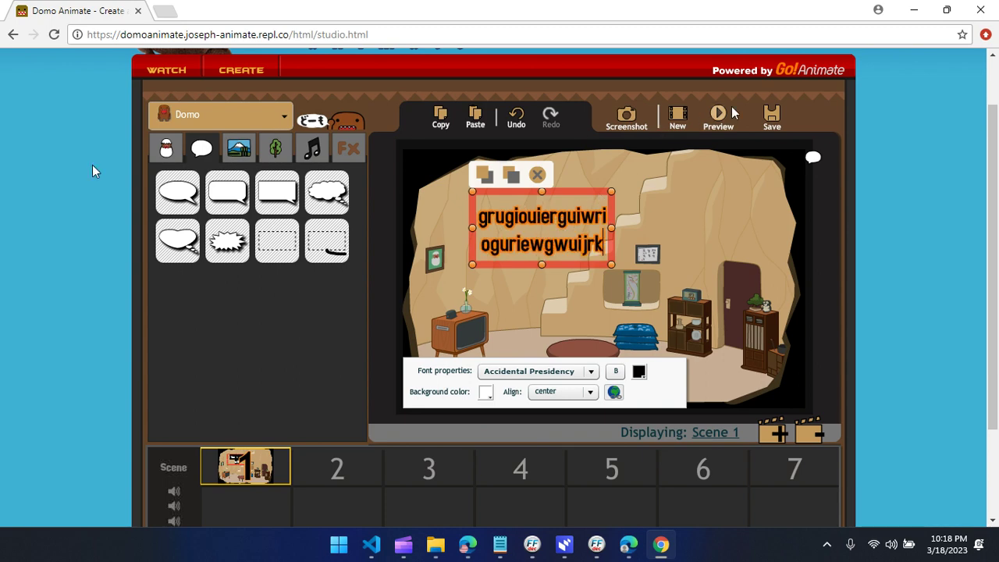
click(712, 127)
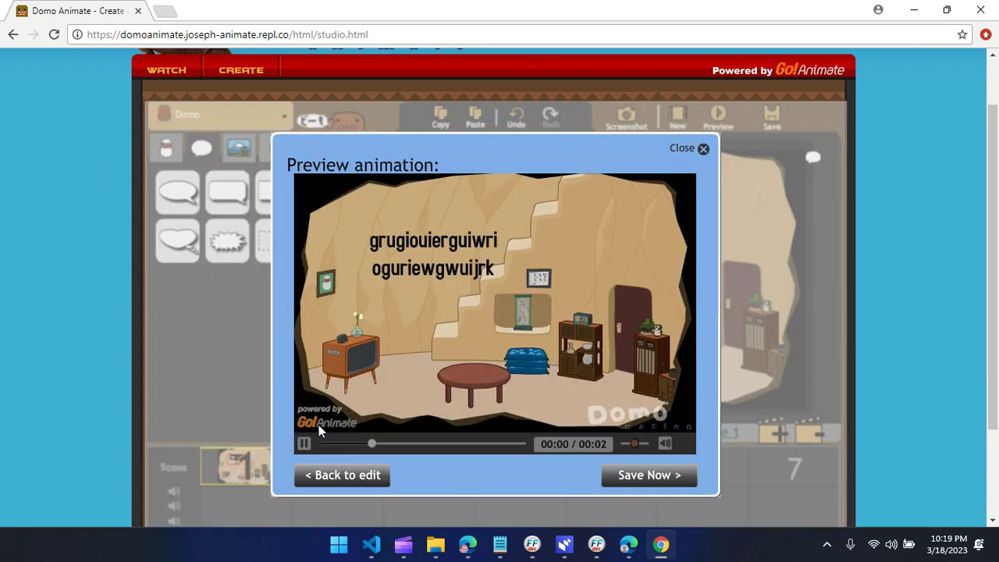
click(338, 483)
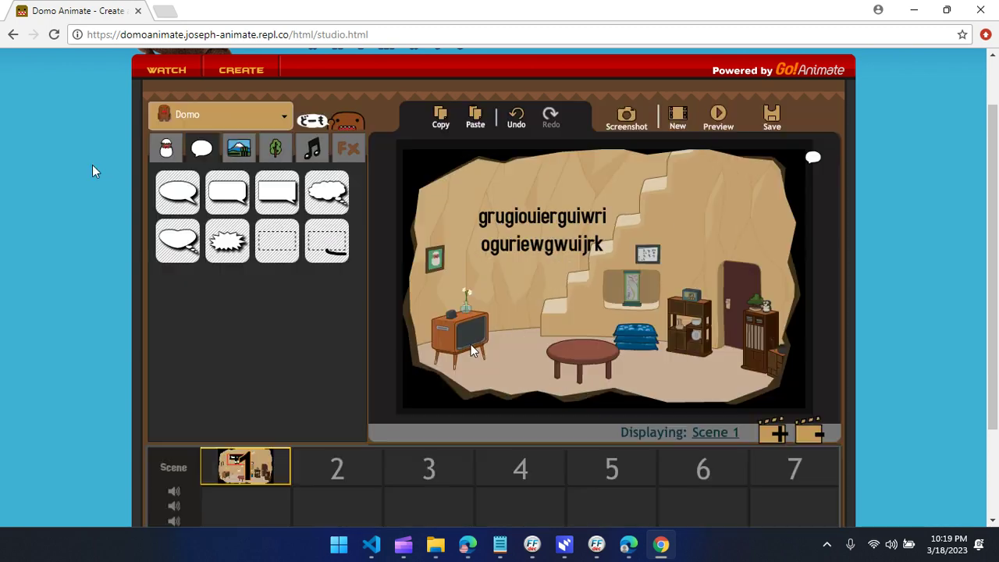
click(515, 238)
click(537, 178)
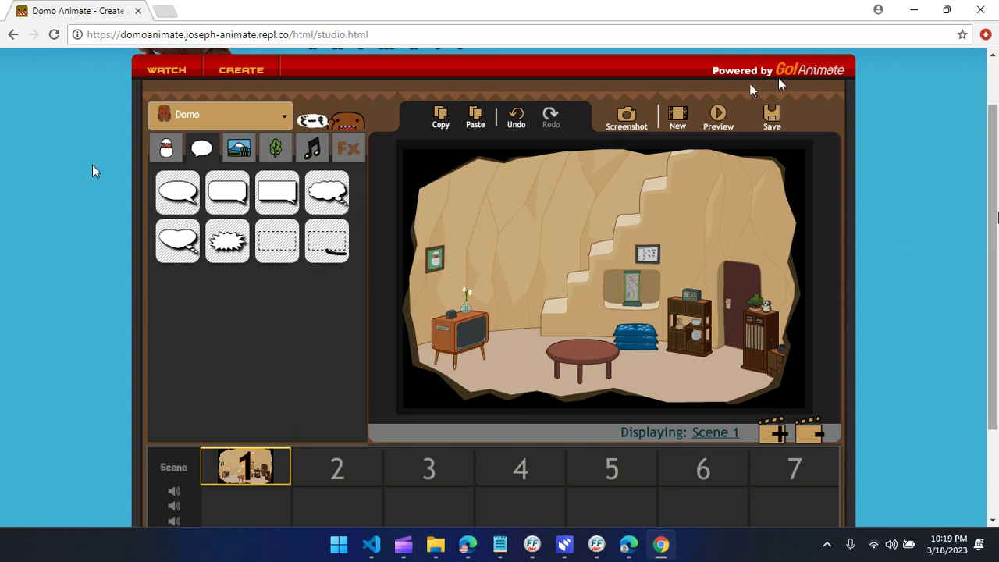
- Scroll the studio page down to the footer links while the studio reloads
drag(994, 220, 991, 394)
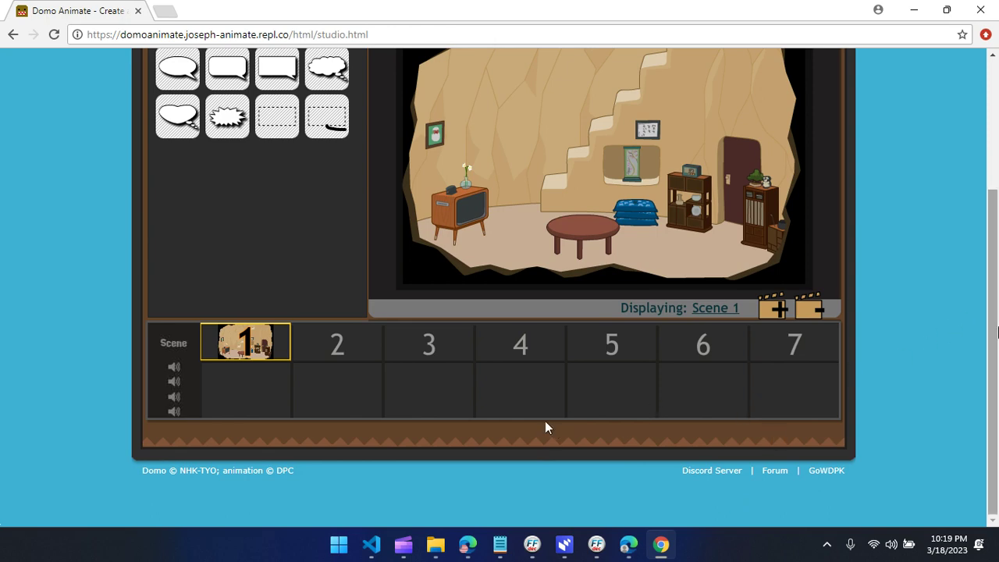
right_click(807, 189)
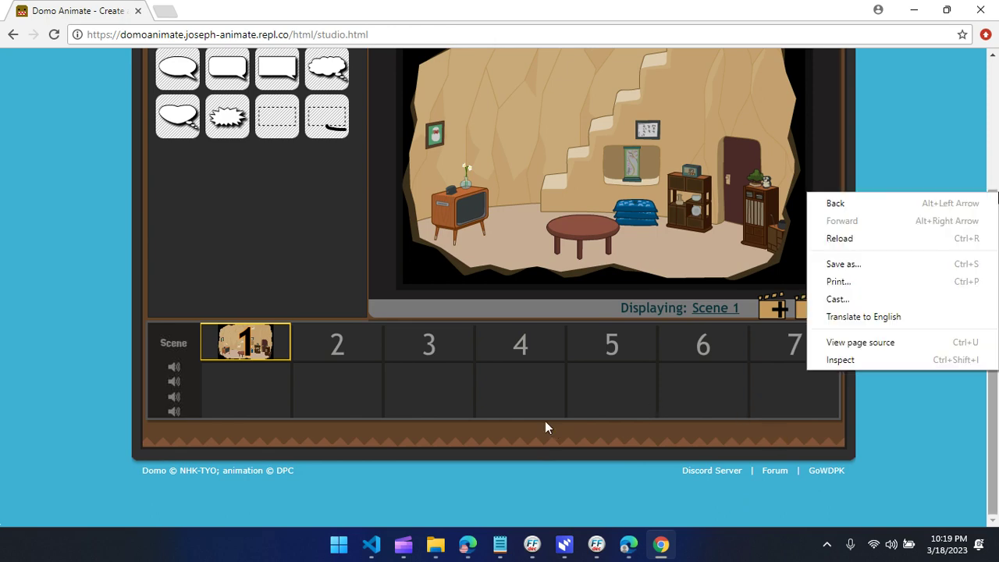
click(901, 147)
scroll(545, 427, up, 3)
scroll(963, 252, down, 3)
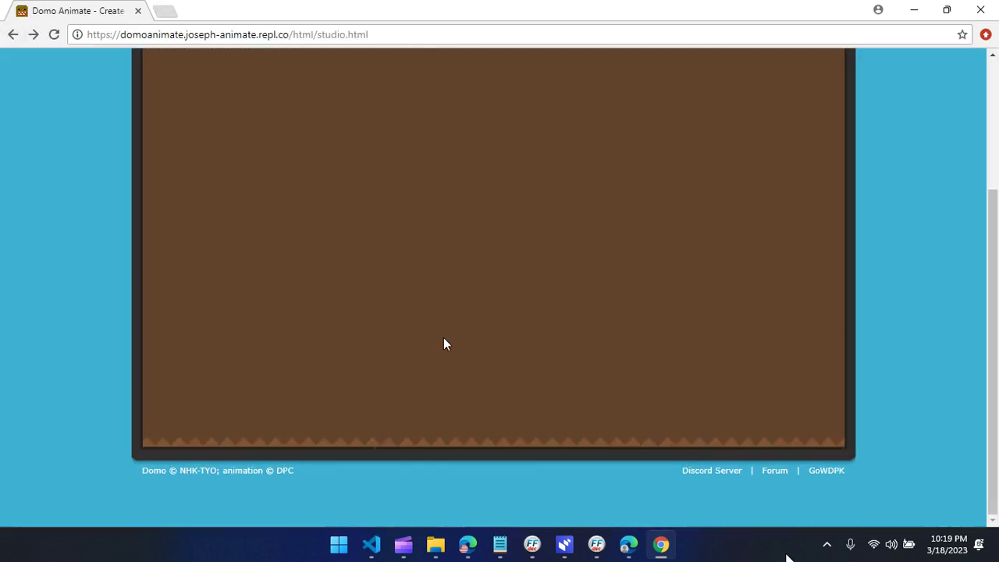
- Visit the Gowdpk Forum from the footer, then go back to the reloaded studio
click(773, 472)
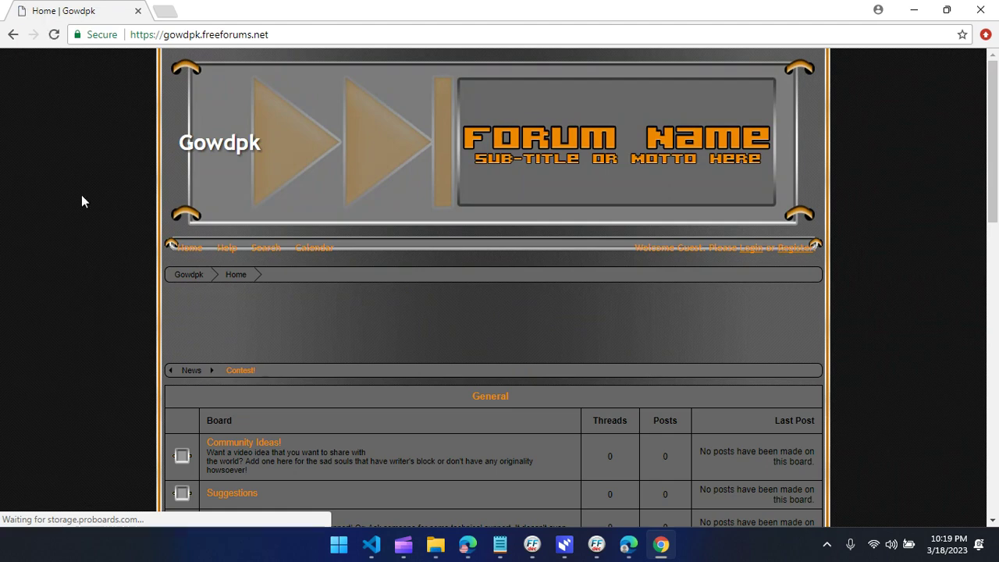
click(8, 36)
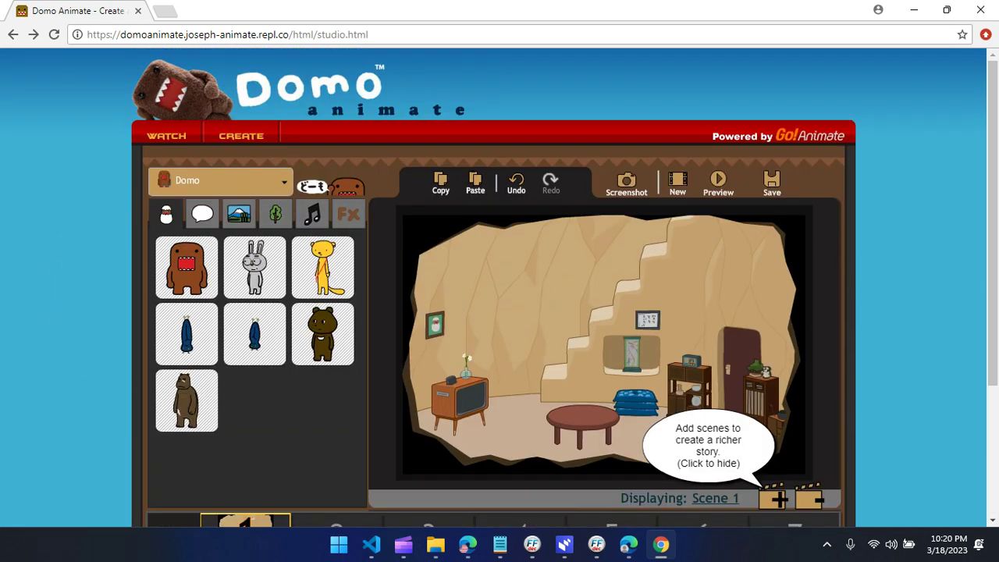
- Take a screenshot framing the round table, downloading it as screenshot.zip
scroll(500, 313, down, 3)
scroll(499, 312, up, 3)
scroll(500, 312, down, 2)
scroll(500, 312, up, 2)
click(625, 183)
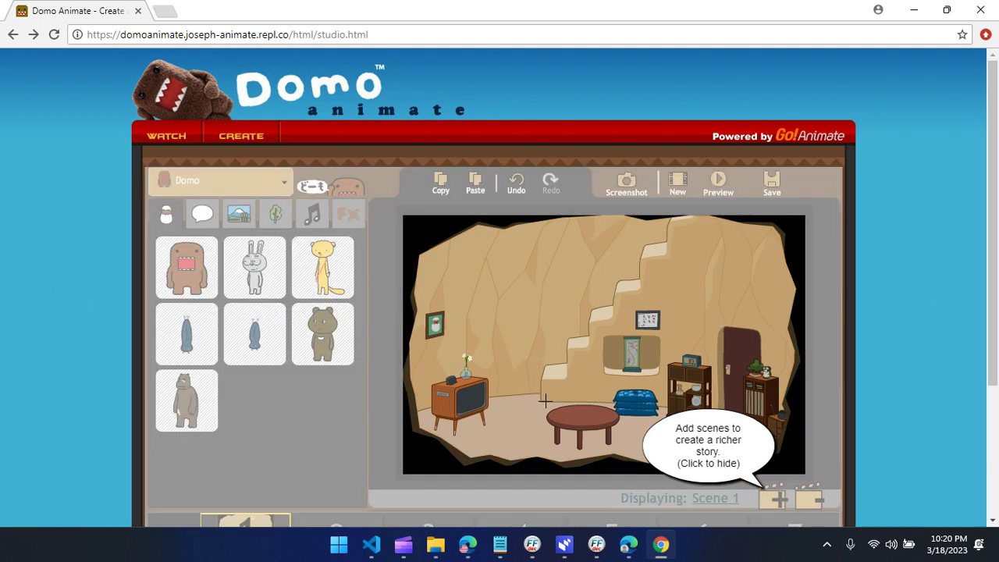
drag(548, 403, 622, 454)
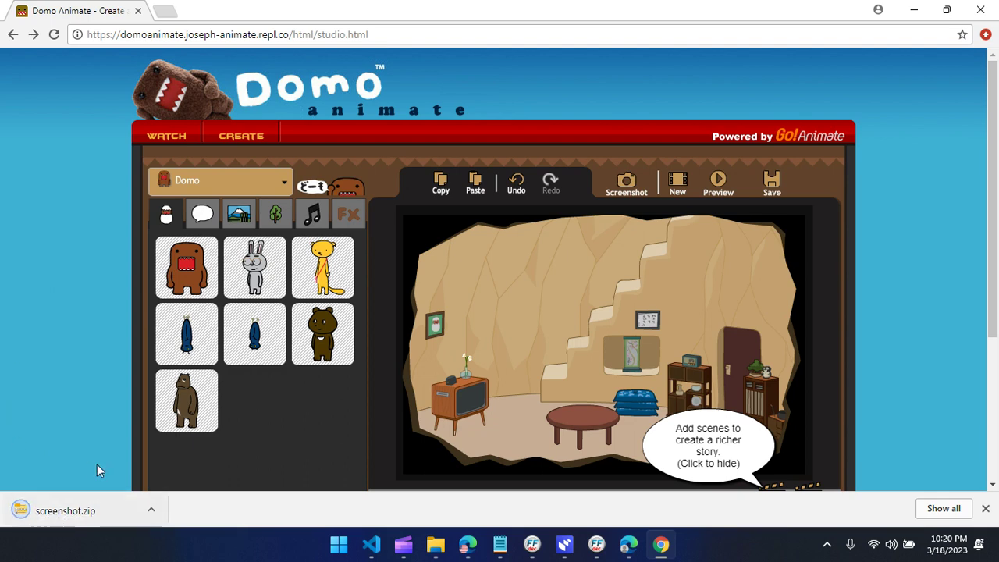
- Open screenshot.zip and view screen.jpg showing the captured table
click(84, 513)
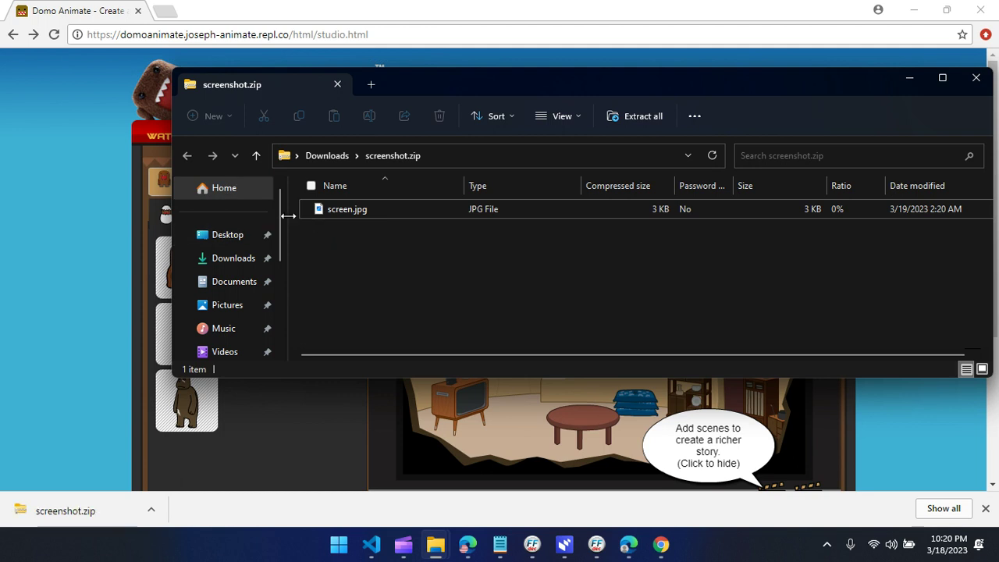
click(352, 209)
double_click(351, 209)
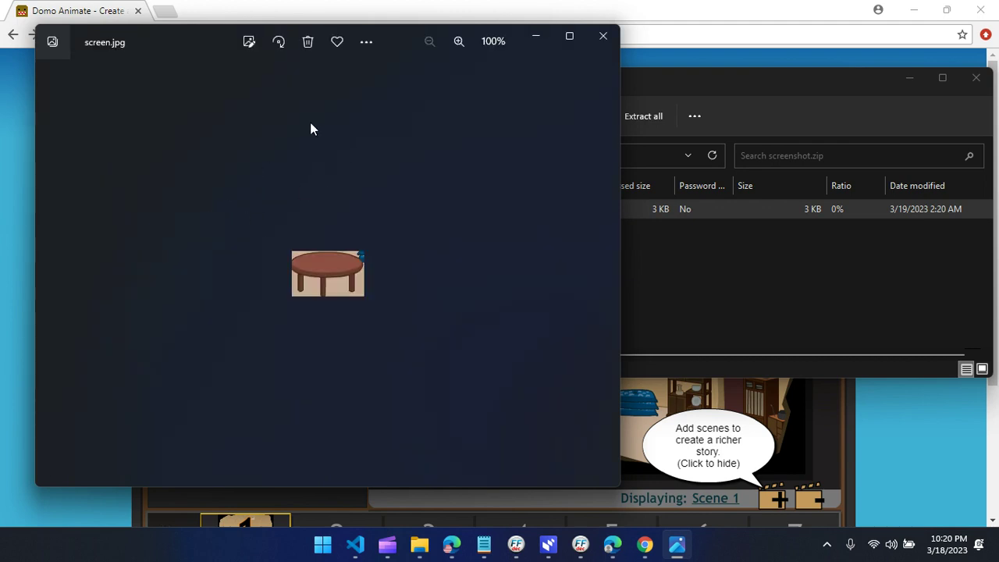
click(600, 33)
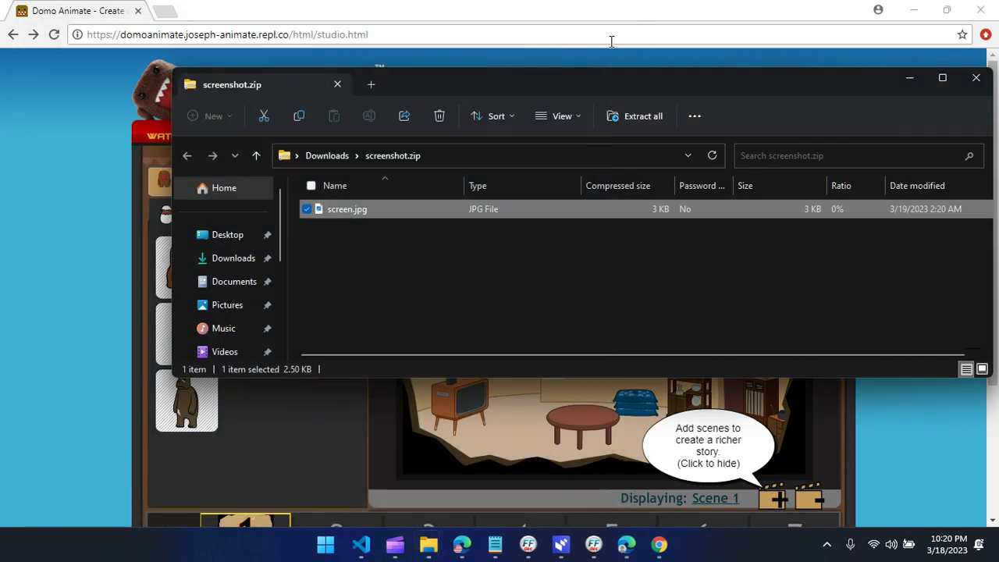
- Permanently delete screenshot.zip from Downloads and minimize File Explorer
click(325, 156)
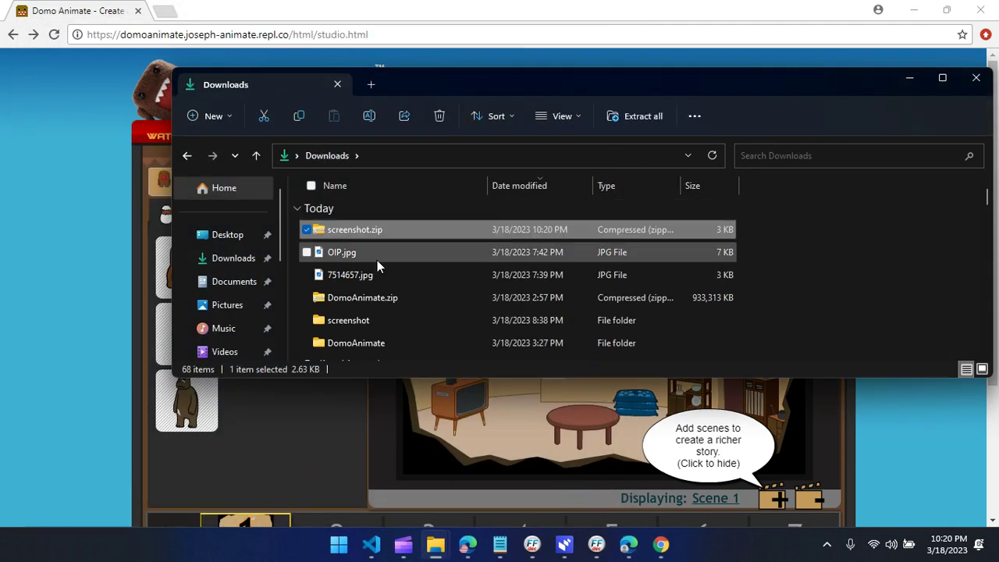
key(shift+Delete)
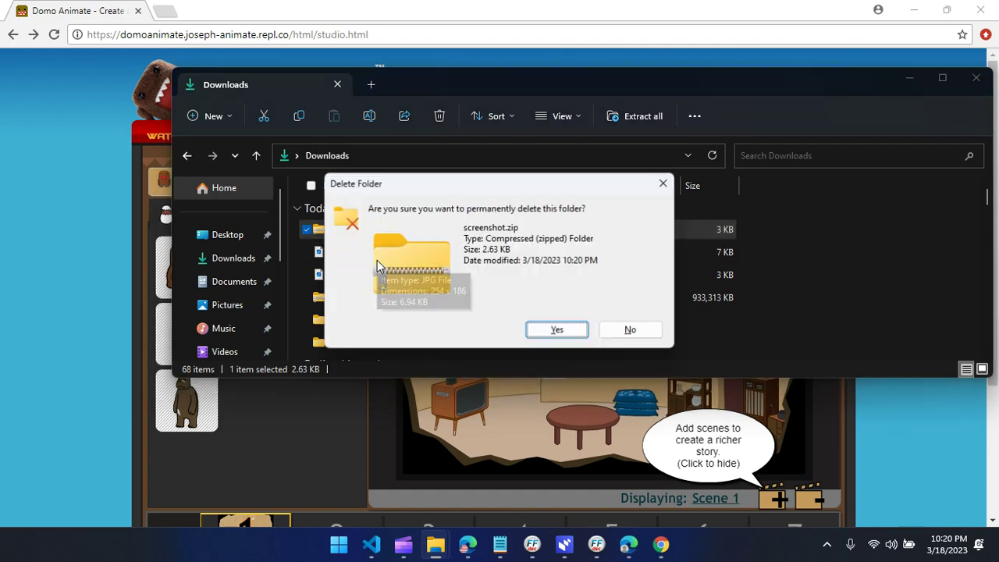
click(575, 335)
click(910, 78)
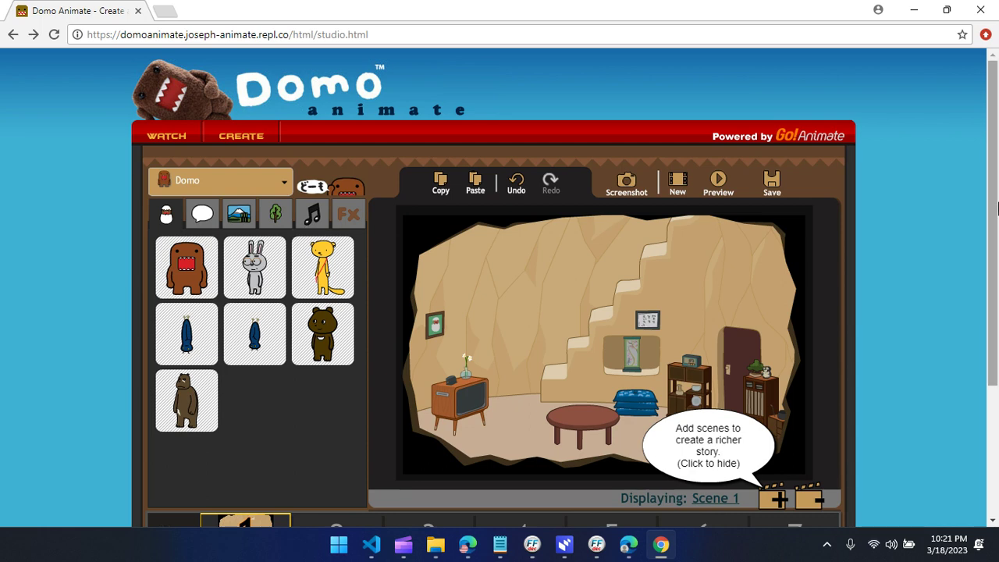
- Place Domo on the stage, delete it again, and hide the add-scenes hint
scroll(158, 269, down, 2)
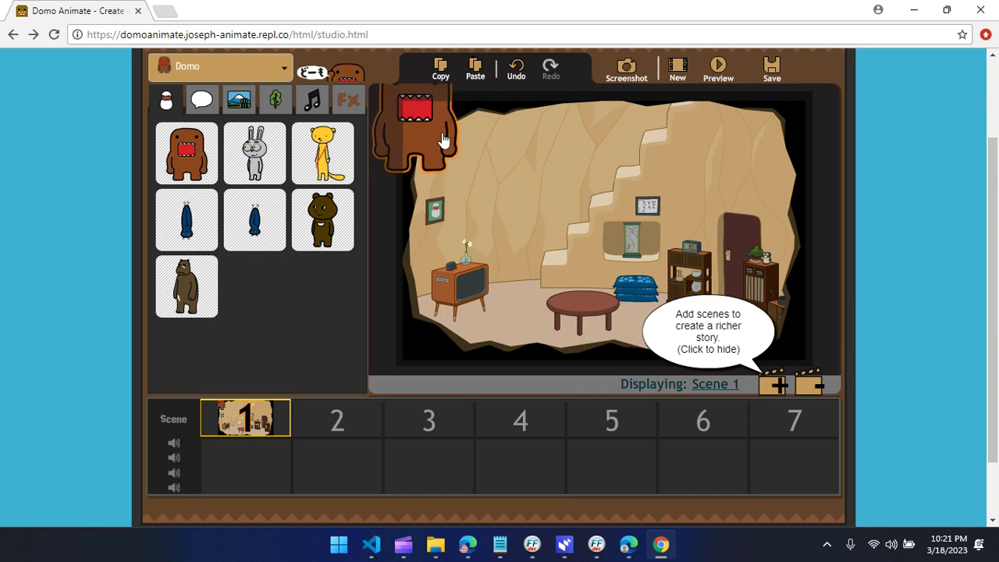
drag(445, 145, 570, 230)
click(578, 135)
click(694, 333)
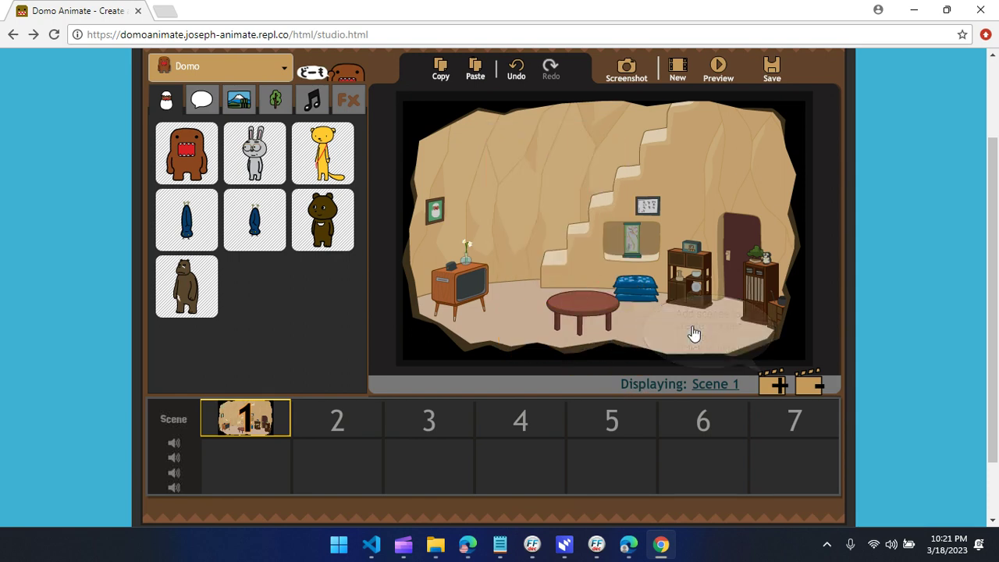
- Browse the background library and its theme list without changing the theme
drag(993, 306, 971, 246)
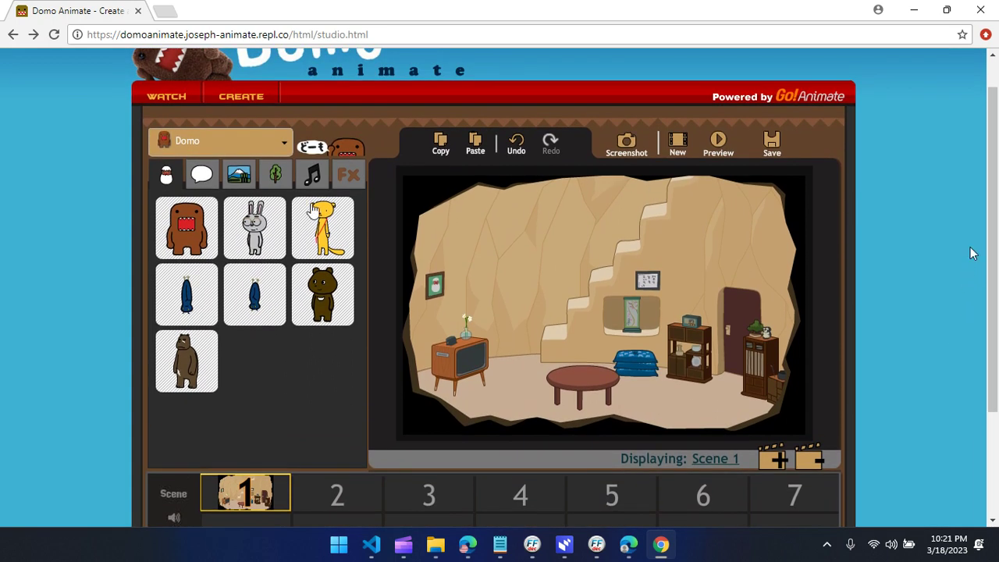
click(240, 177)
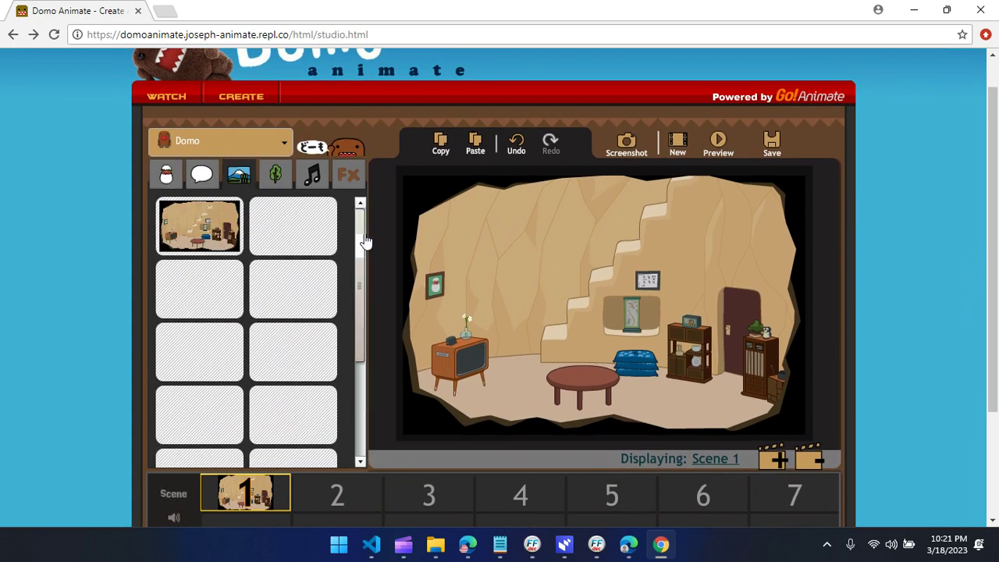
scroll(328, 384, down, 3)
click(251, 146)
click(326, 125)
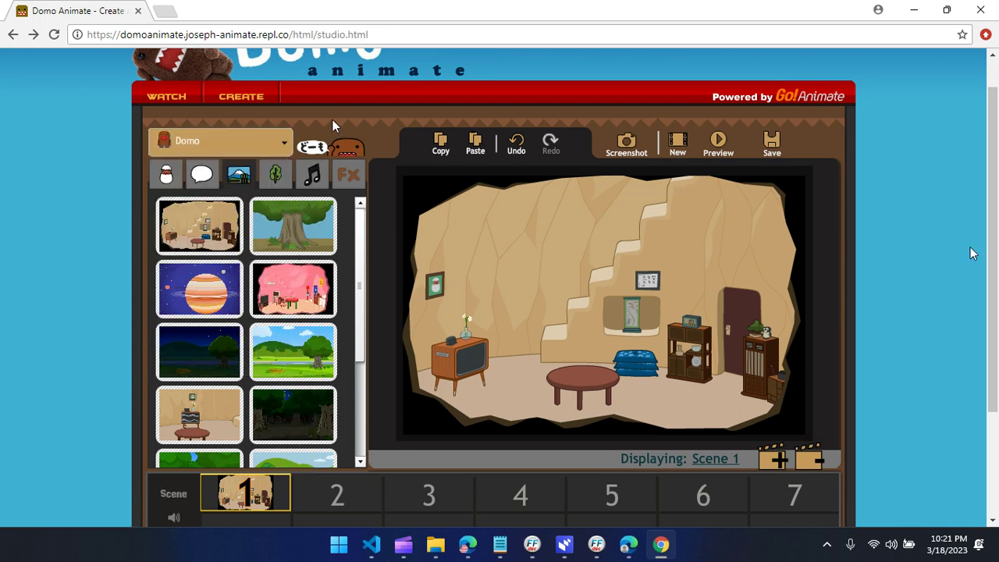
- Show the prop library, scroll past Hand-held props, and expand the Headgear category
click(278, 178)
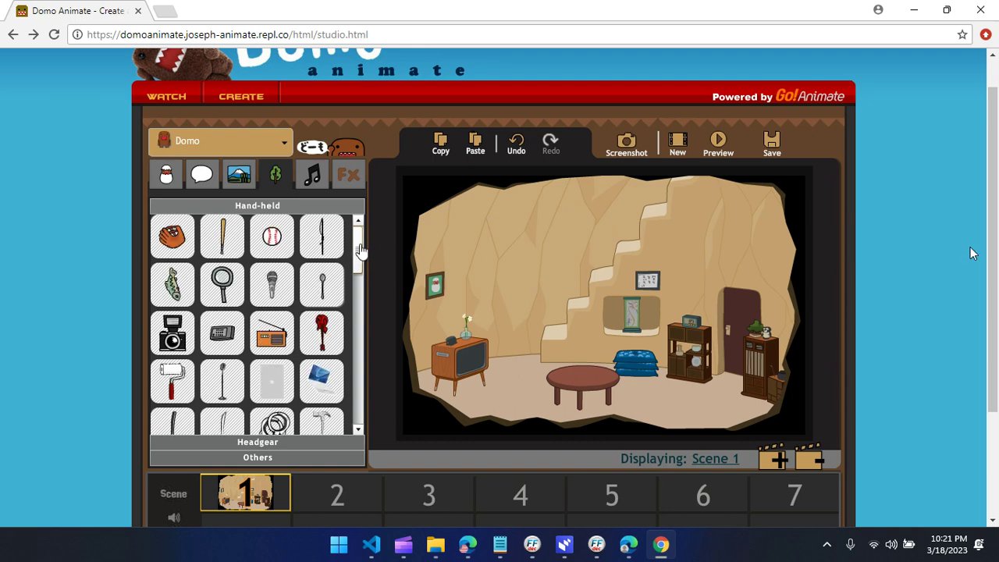
drag(359, 252, 304, 408)
click(283, 442)
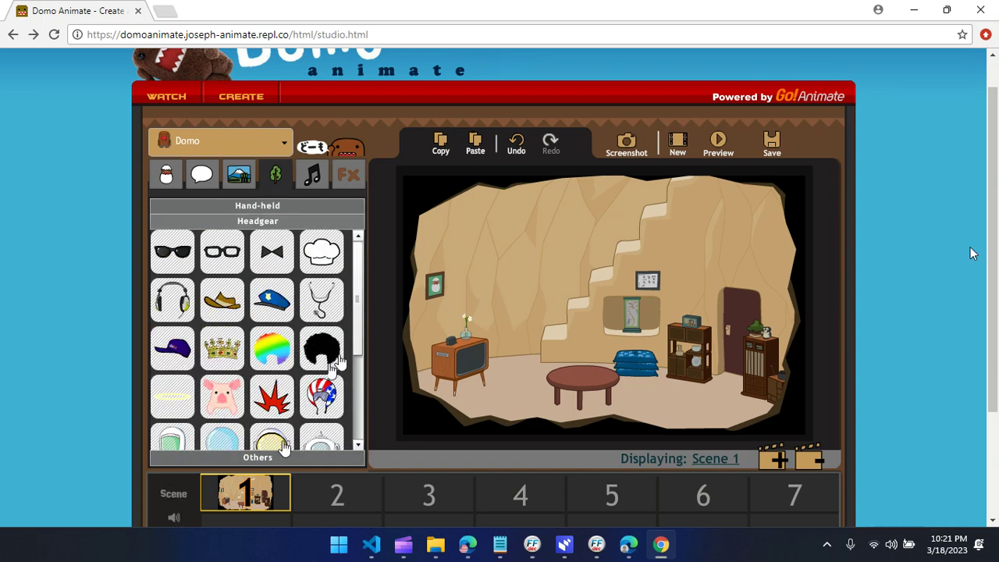
drag(357, 340, 336, 434)
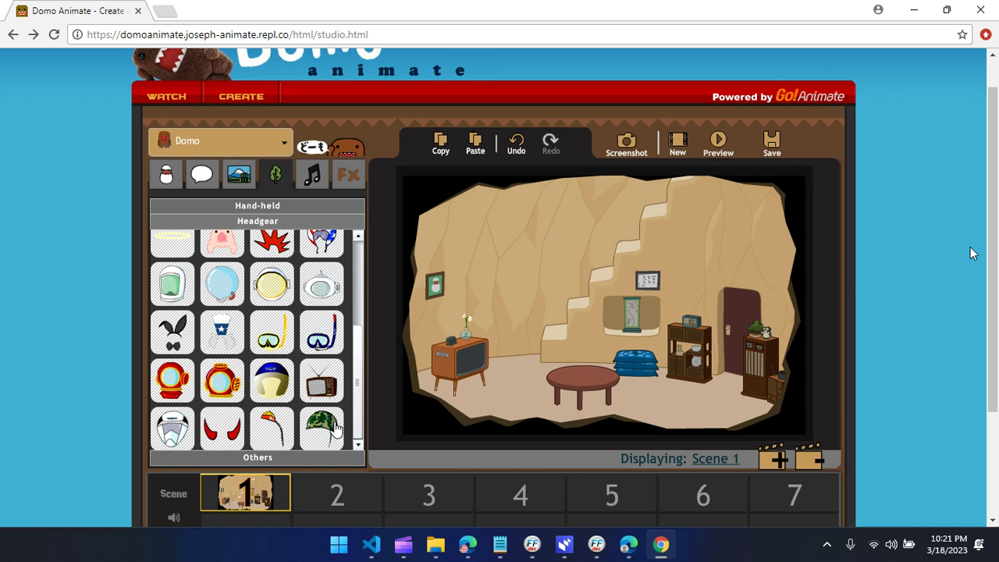
- Expand the Others prop category and scroll through its objects
click(283, 459)
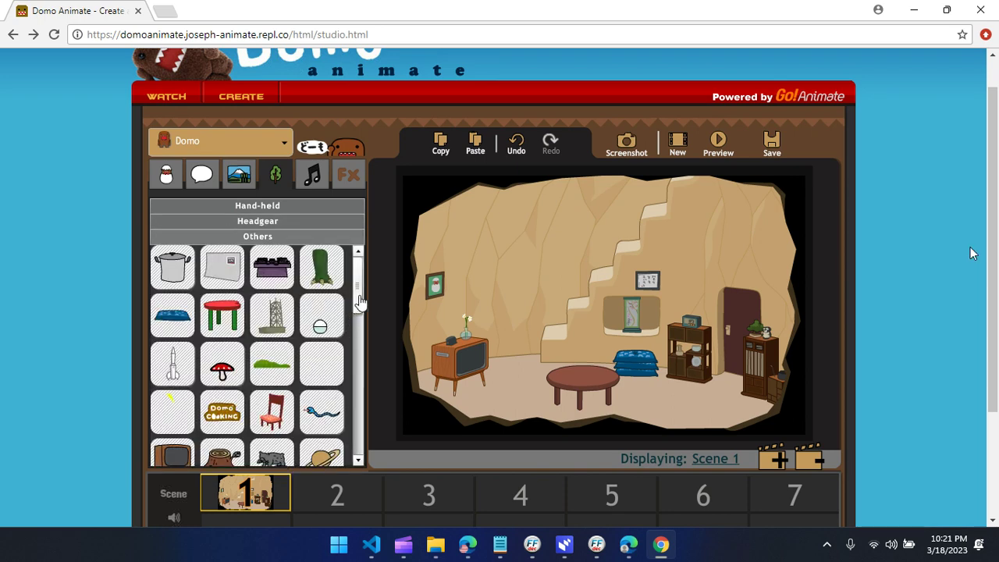
drag(356, 285, 364, 394)
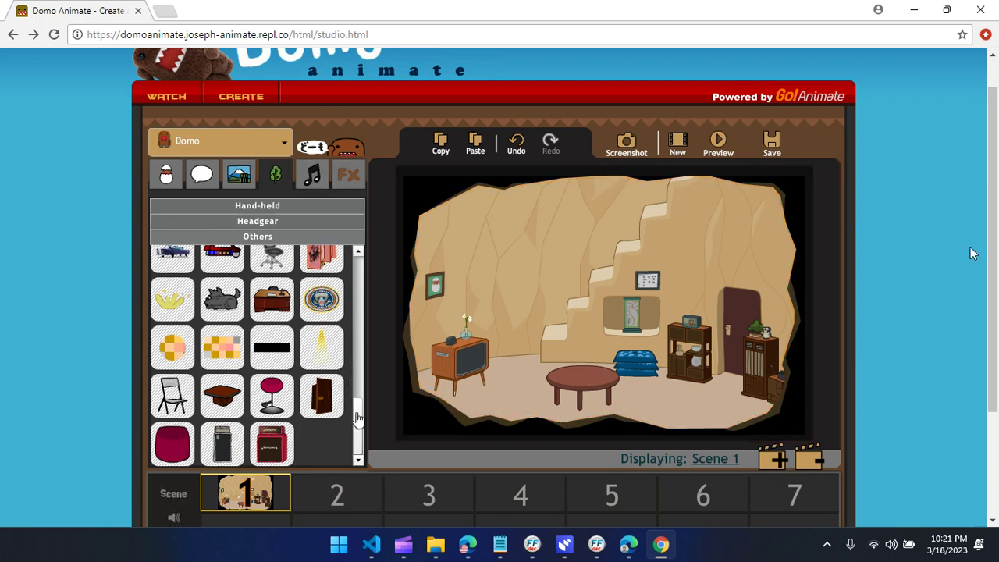
scroll(330, 367, up, 8)
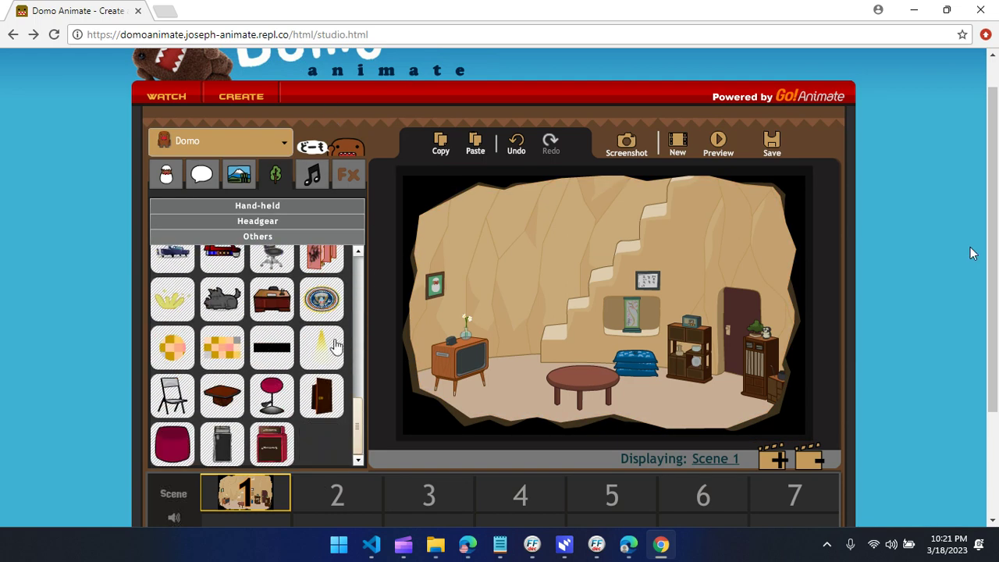
scroll(324, 326, down, 8)
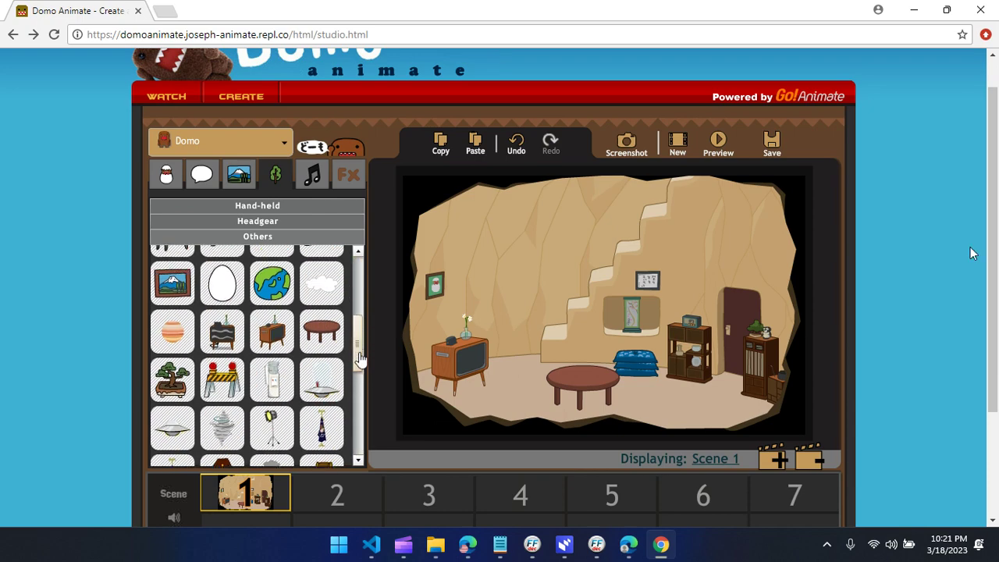
scroll(334, 442, up, 8)
scroll(328, 438, down, 8)
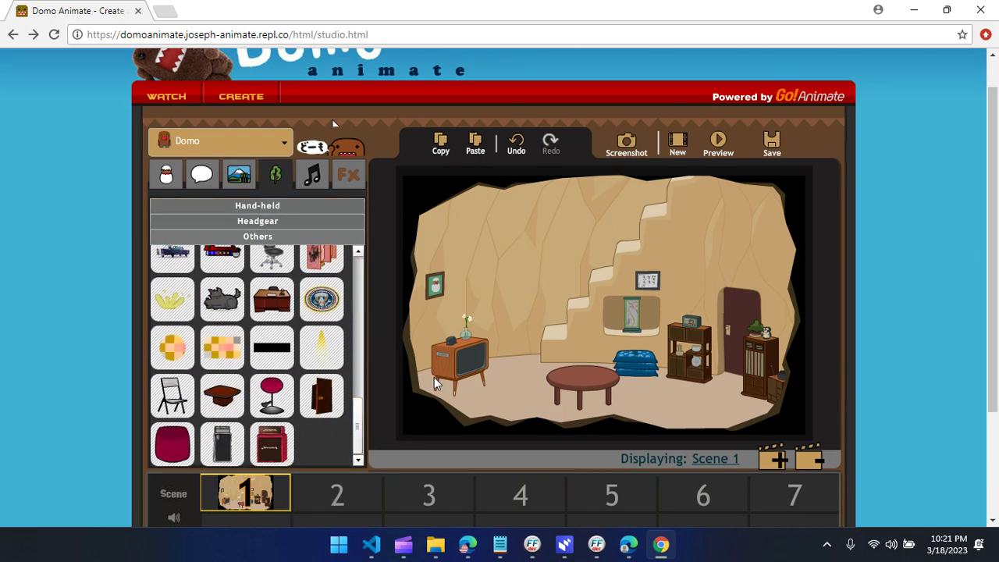
- Move the TV and round table higher up the cave room, then delete the round table
drag(435, 384, 523, 217)
drag(583, 382, 642, 265)
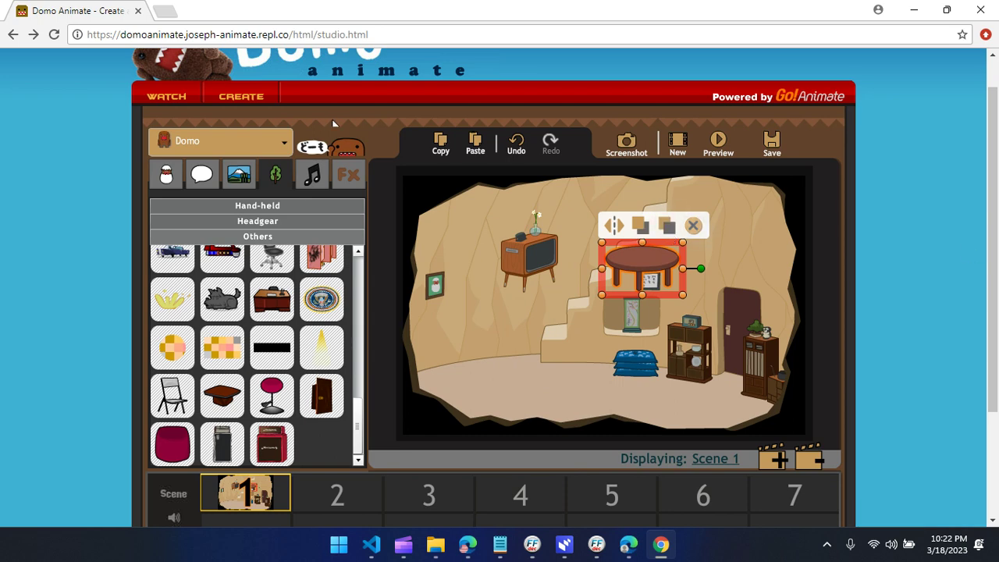
click(693, 226)
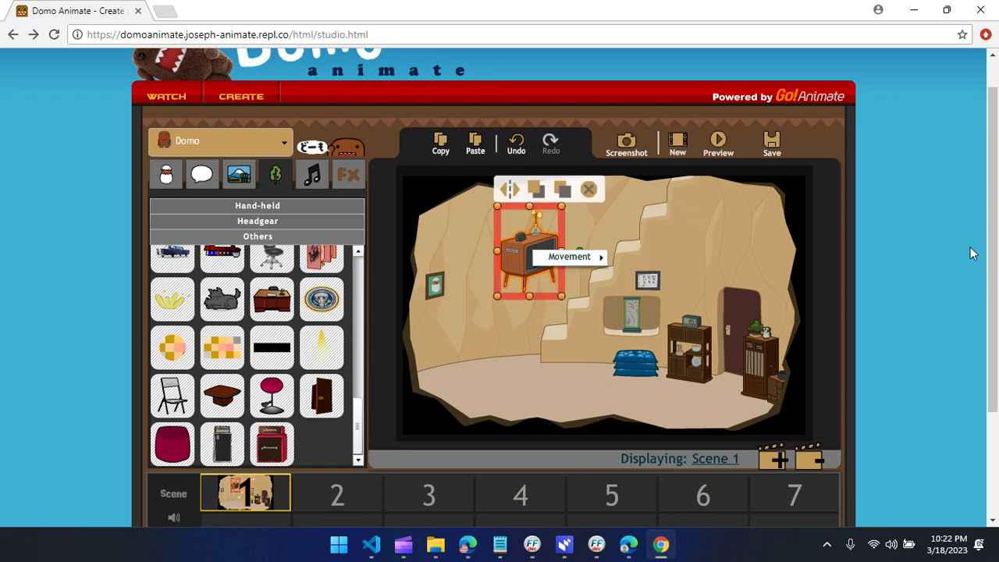
- Undo twice to return the TV and table to the floor, then redo and delete the Domo character
click(518, 150)
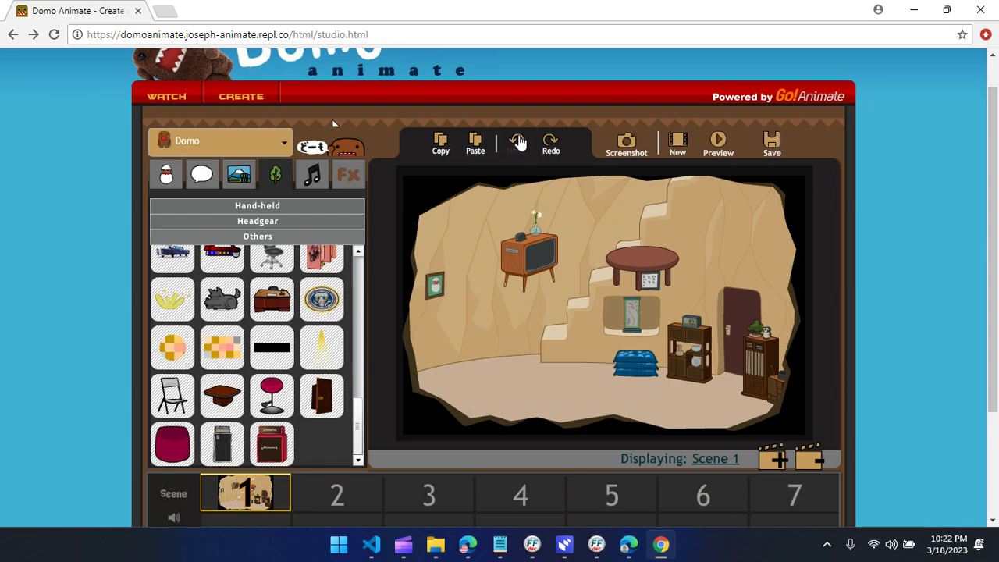
click(518, 145)
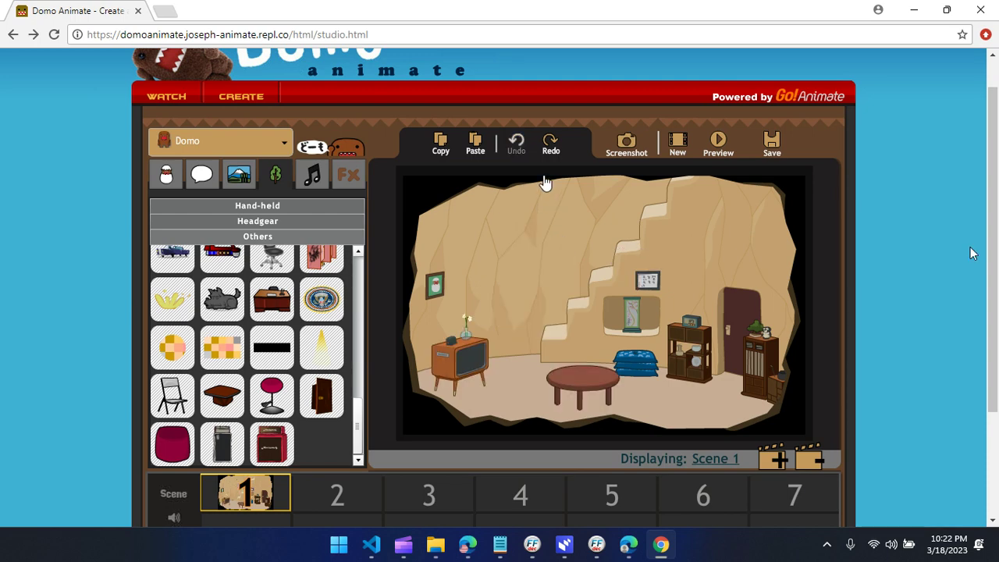
click(550, 149)
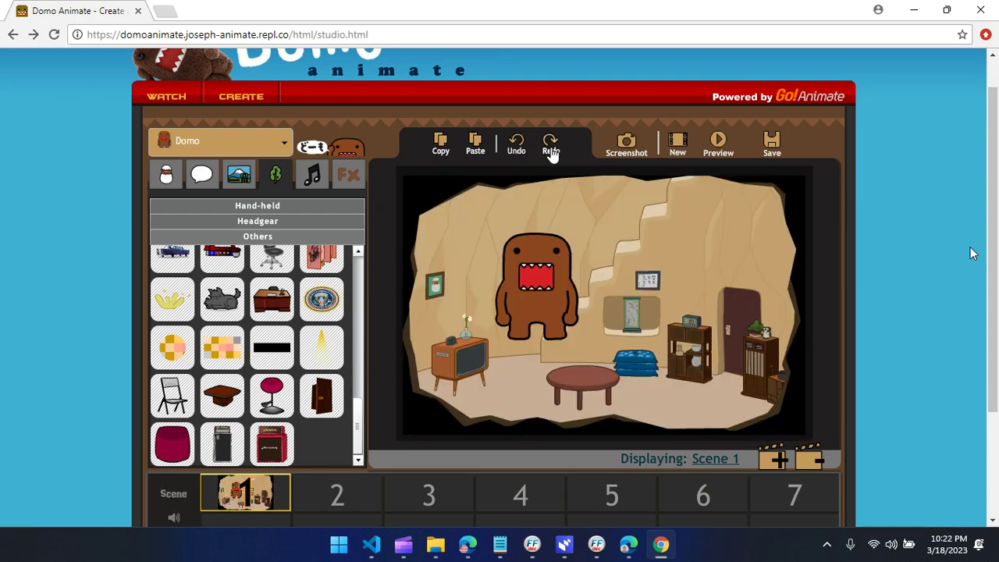
click(548, 248)
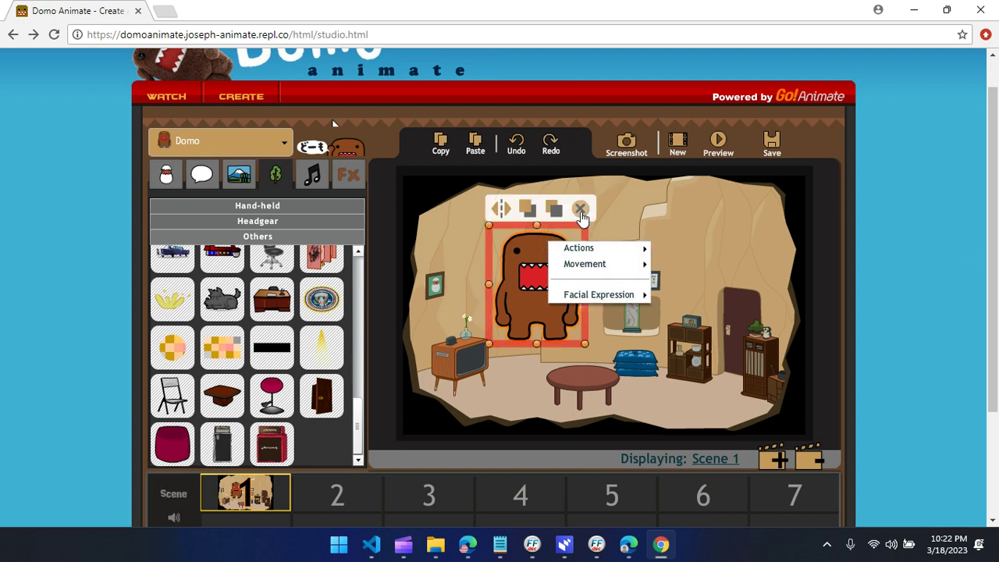
click(582, 218)
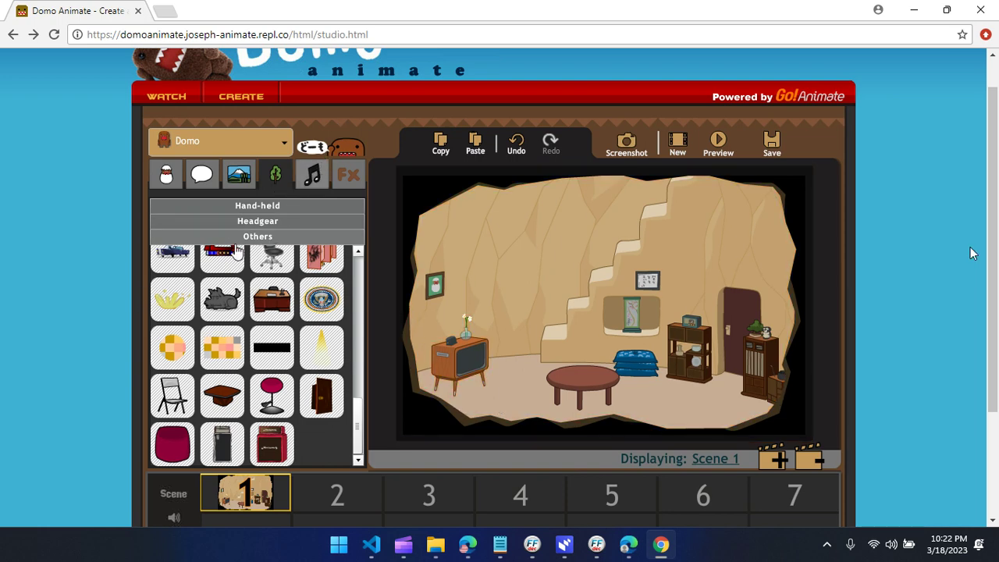
click(324, 181)
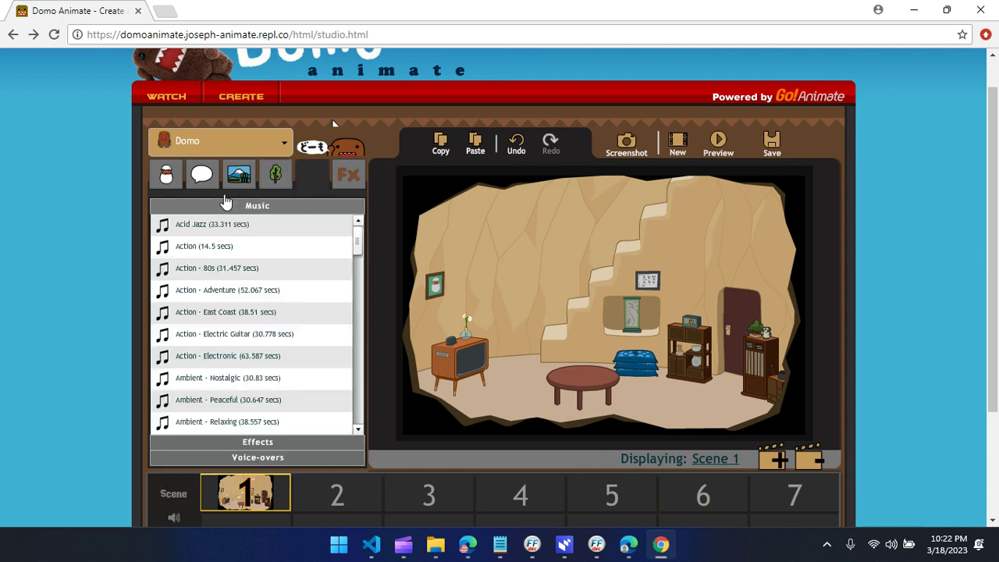
scroll(323, 361, down, 10)
scroll(279, 226, up, 8)
scroll(279, 226, up, 2)
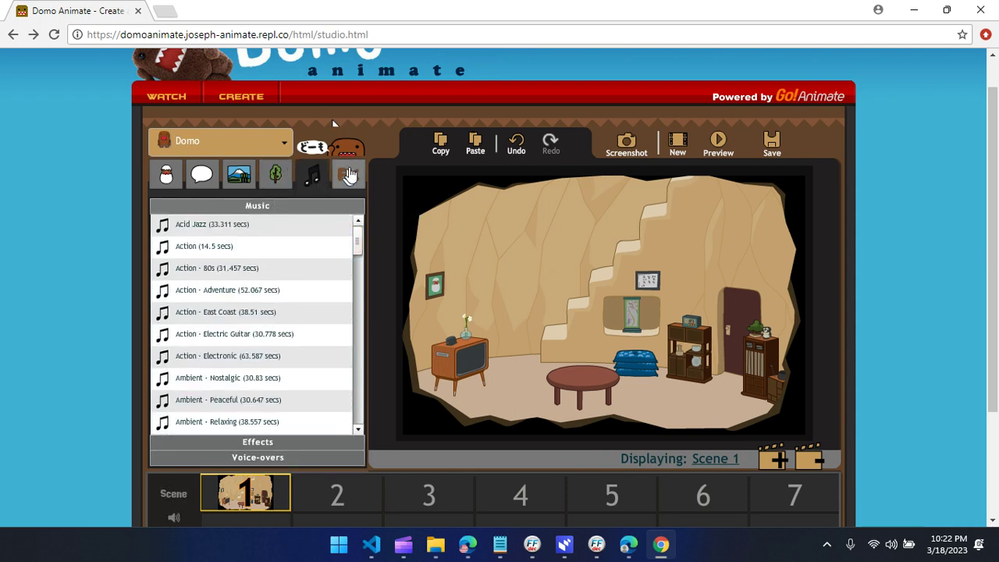
click(349, 175)
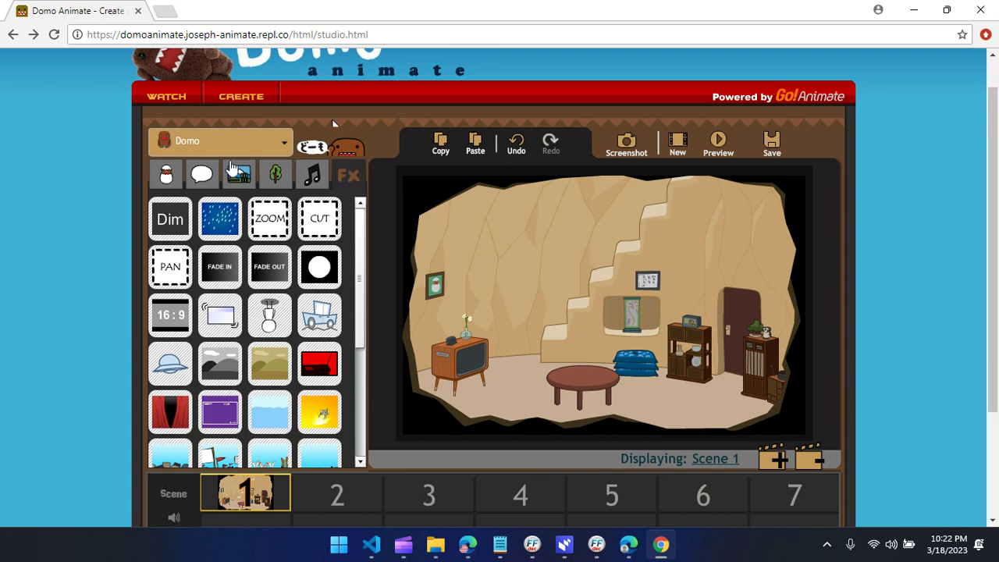
scroll(361, 246, down, 3)
scroll(361, 246, up, 3)
click(305, 181)
scroll(351, 240, down, 15)
click(292, 443)
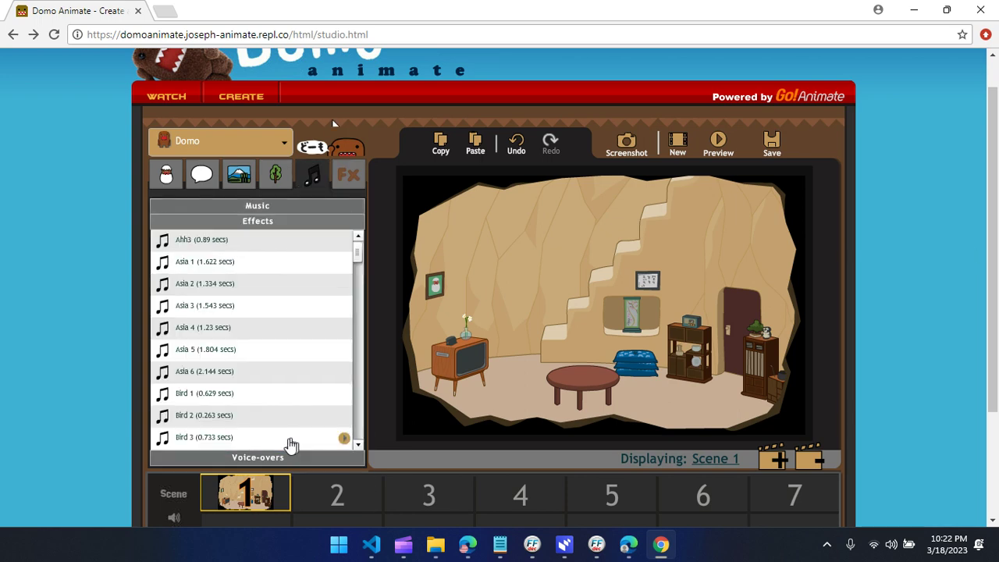
click(289, 460)
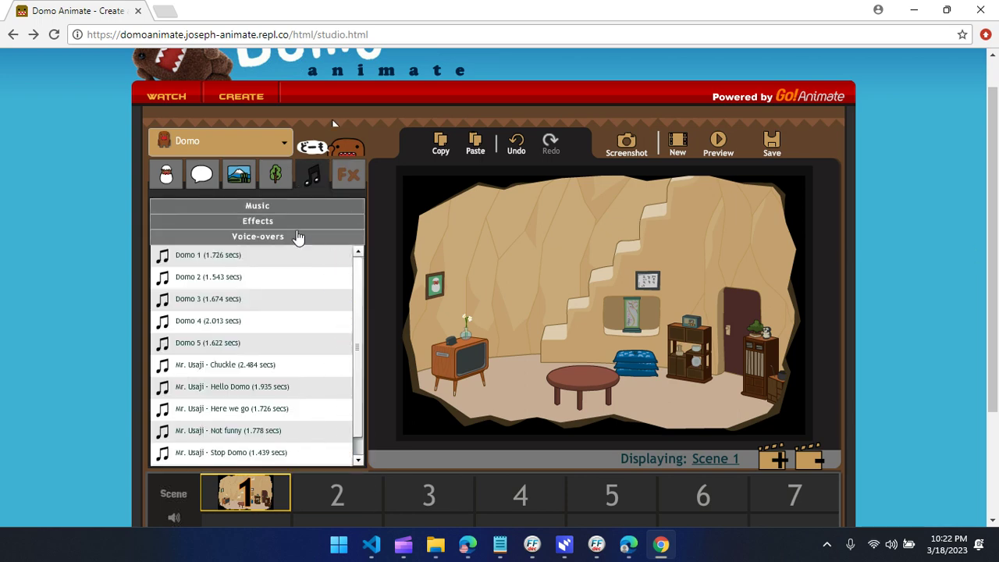
click(286, 208)
click(675, 149)
click(474, 364)
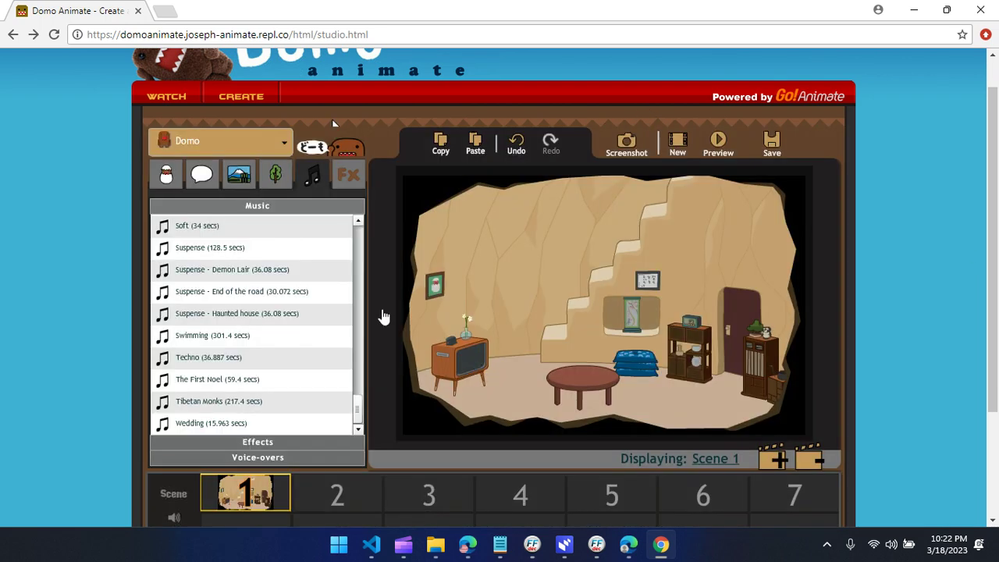
click(678, 147)
click(471, 363)
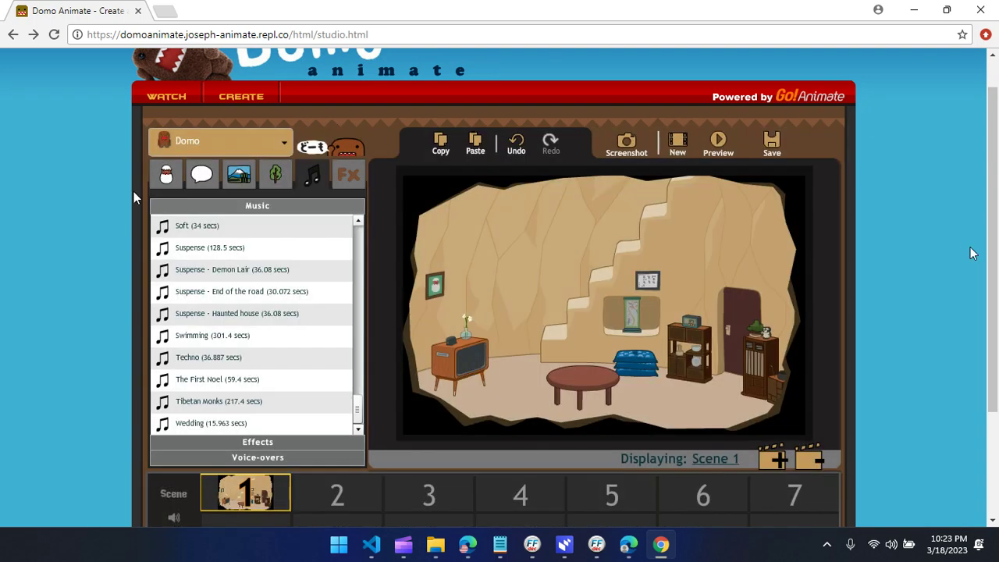
scroll(982, 429, down, 2)
scroll(982, 430, up, 2)
scroll(963, 223, down, 2)
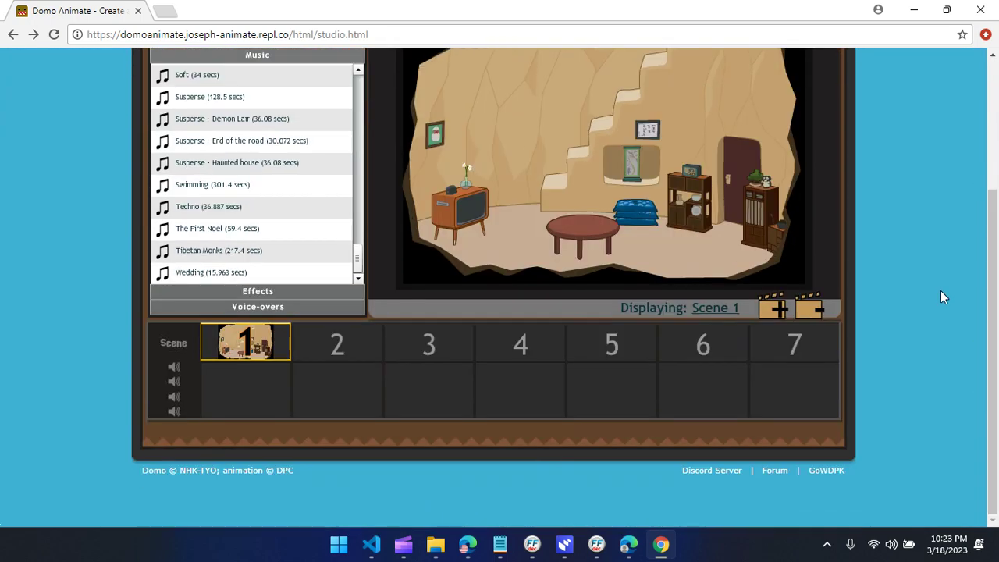
key(F12)
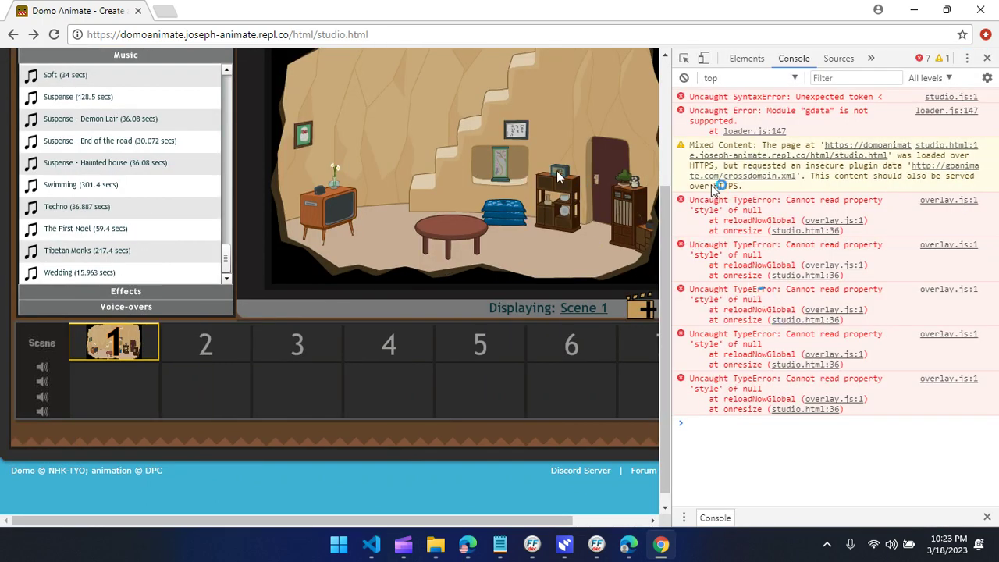
click(934, 100)
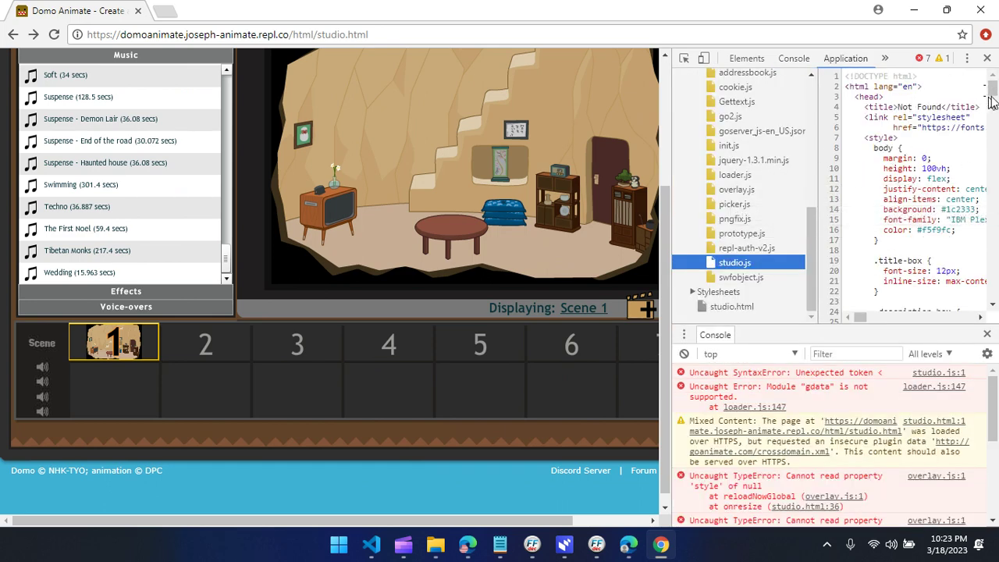
click(987, 58)
scroll(819, 152, up, 3)
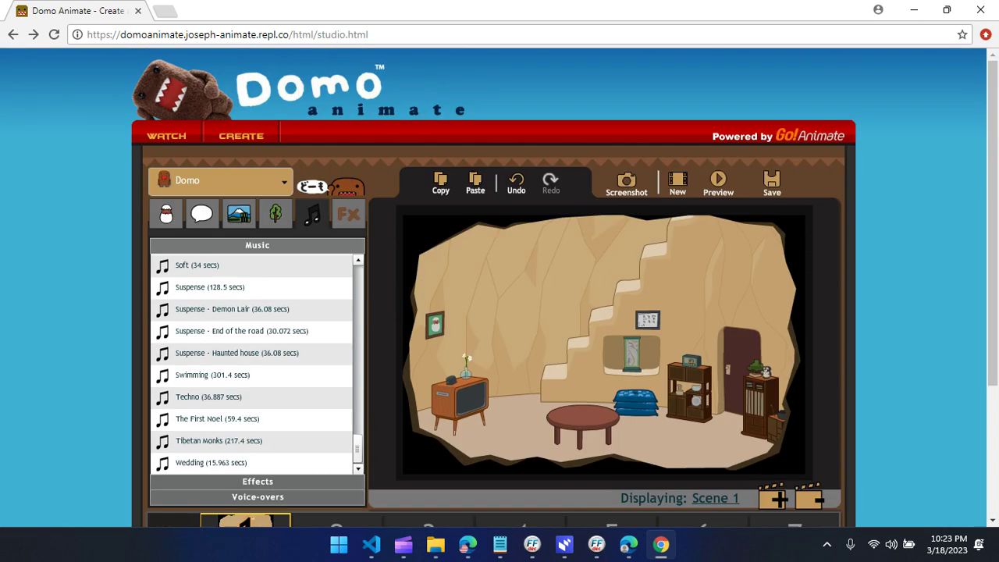
- Start a new animation, confirming with YES, and bring up the save form
click(676, 185)
click(444, 403)
click(773, 182)
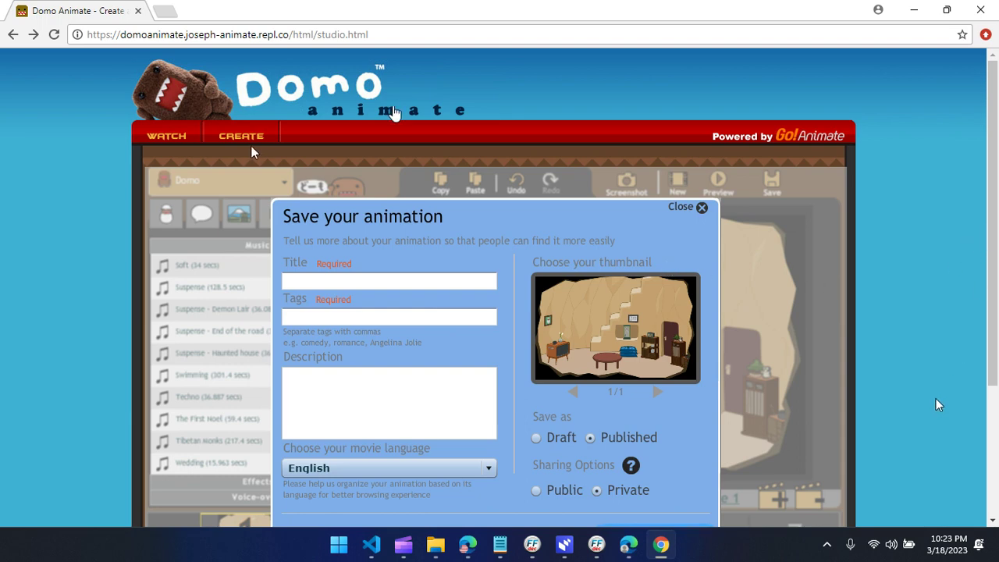
- Look over the save form, close it without saving, and minimize Chrome
scroll(937, 399, down, 2)
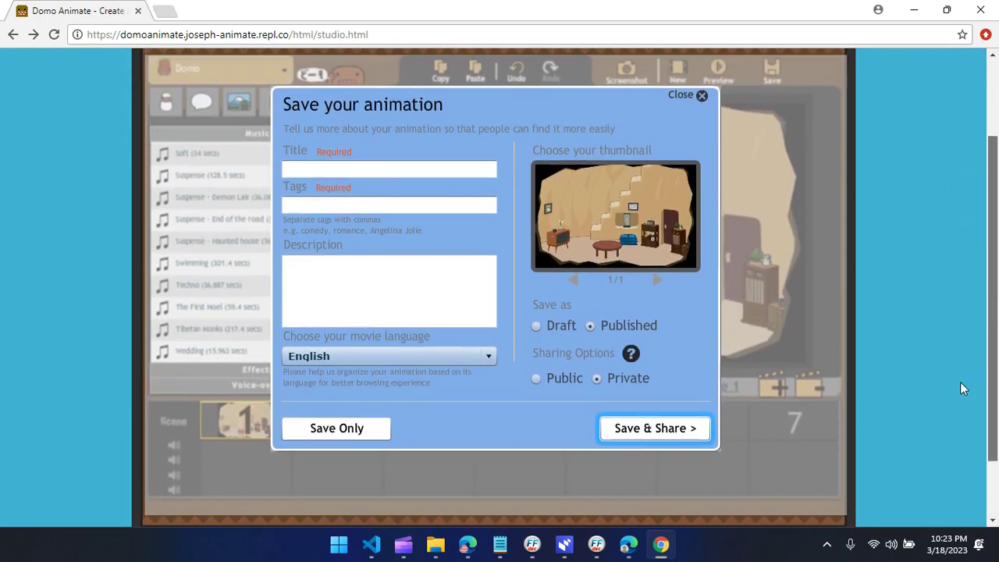
scroll(962, 383, up, 1)
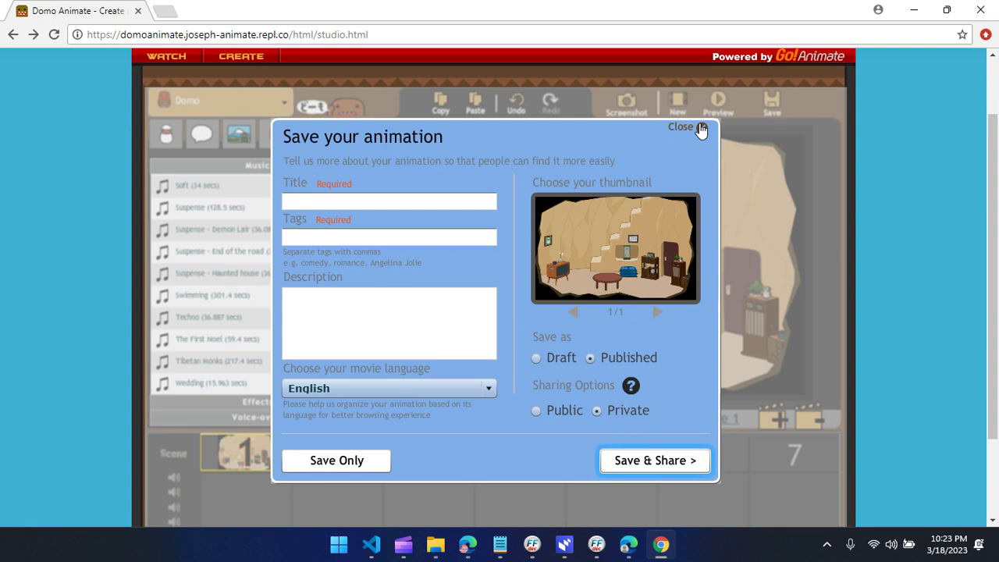
click(700, 128)
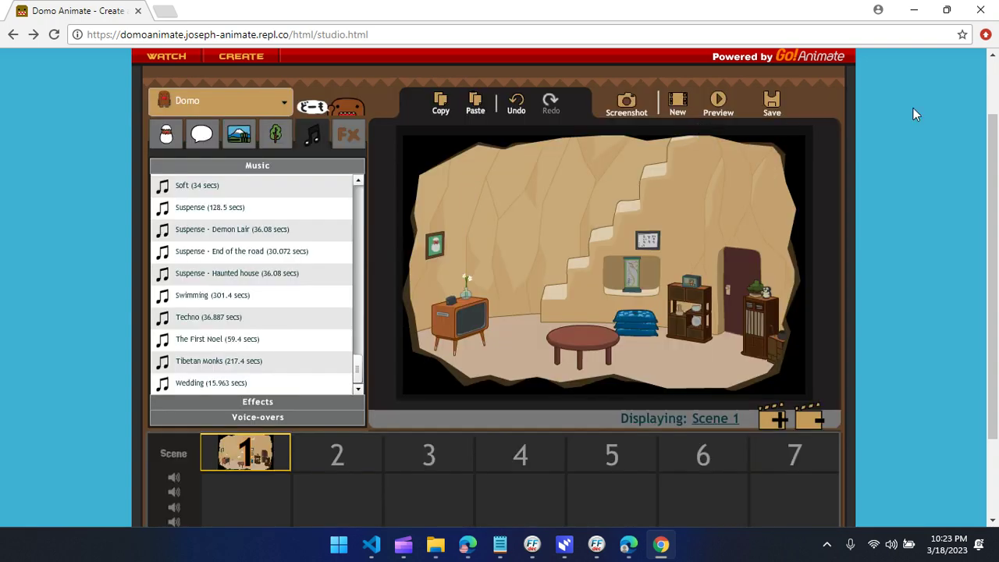
click(919, 11)
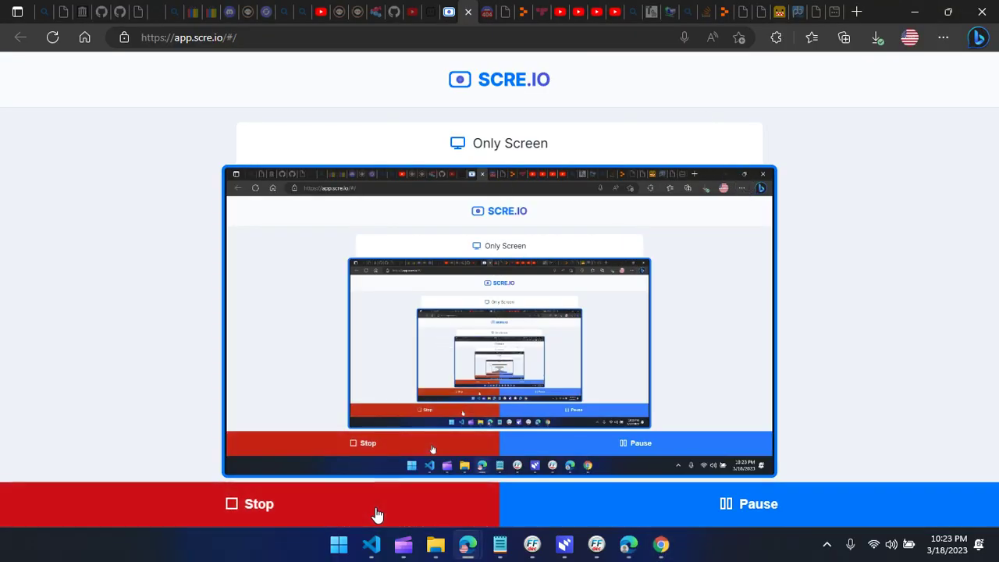